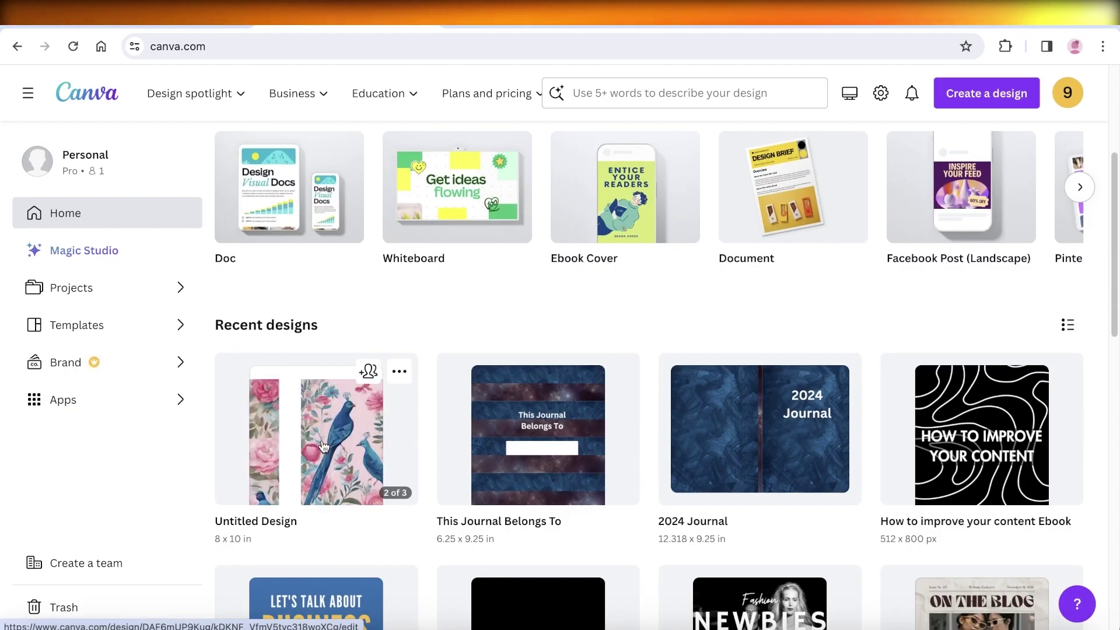
# Step: Open the 8 x 10 in bird artwork design from the recent designs and look through its three pages
pyautogui.click(325, 447)
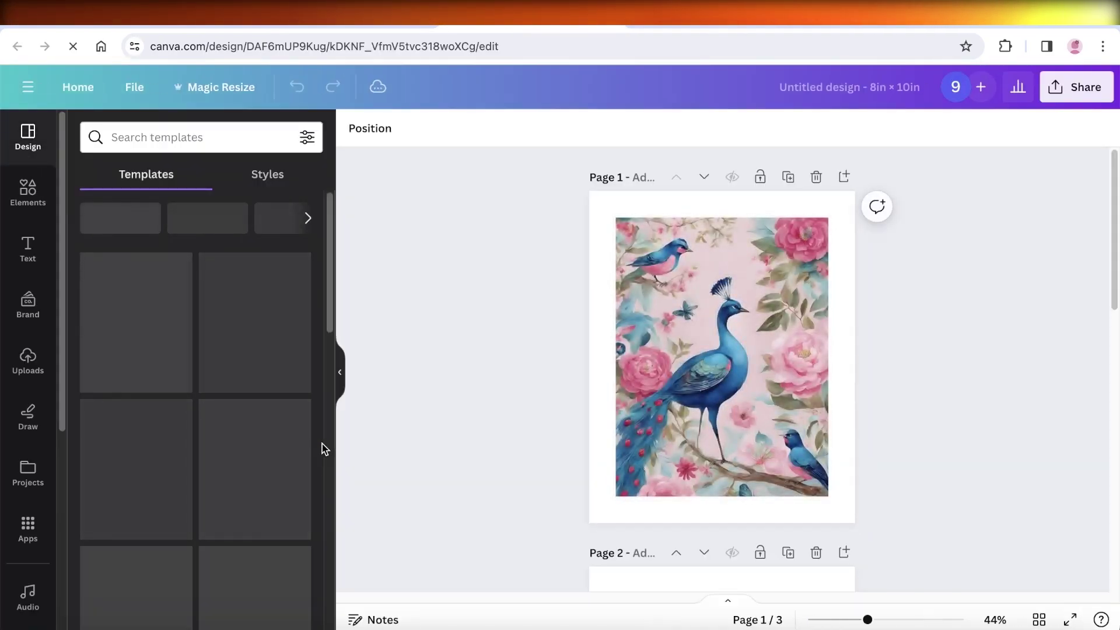
pyautogui.scroll(-5, 978, 304)
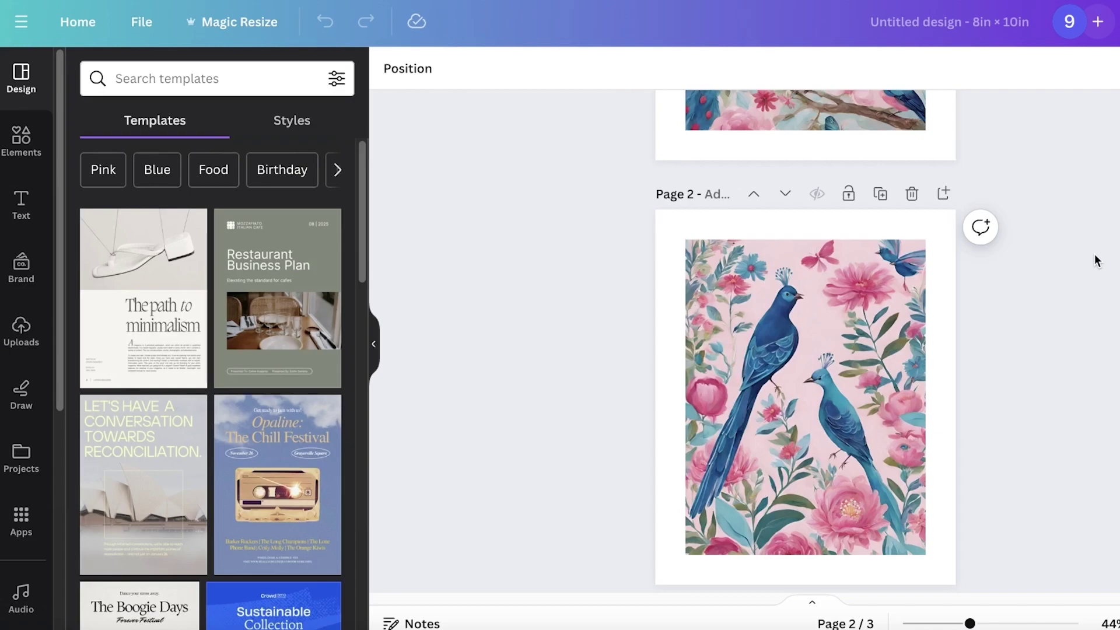
pyautogui.scroll(6, 1093, 268)
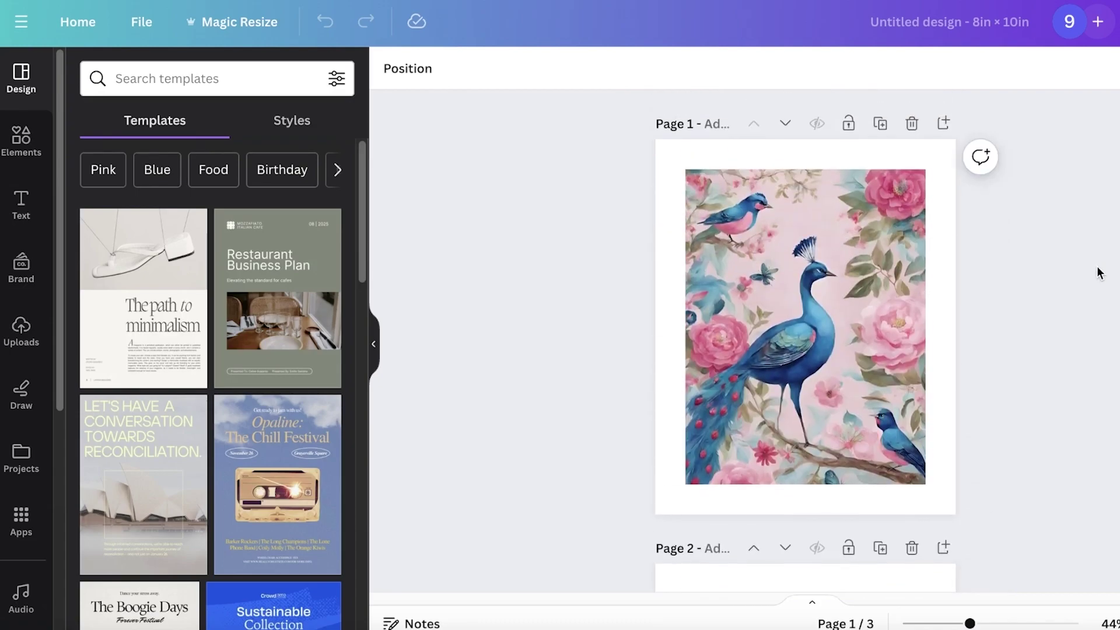
pyautogui.scroll(-1, 1110, 289)
pyautogui.scroll(-10, 1110, 292)
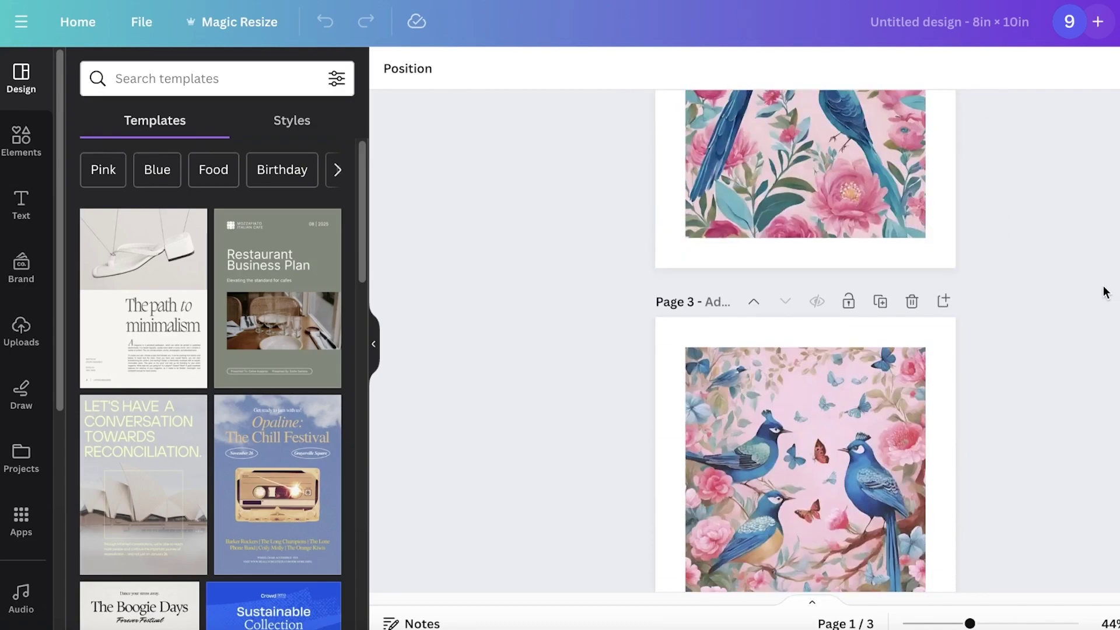
pyautogui.scroll(10, 1107, 296)
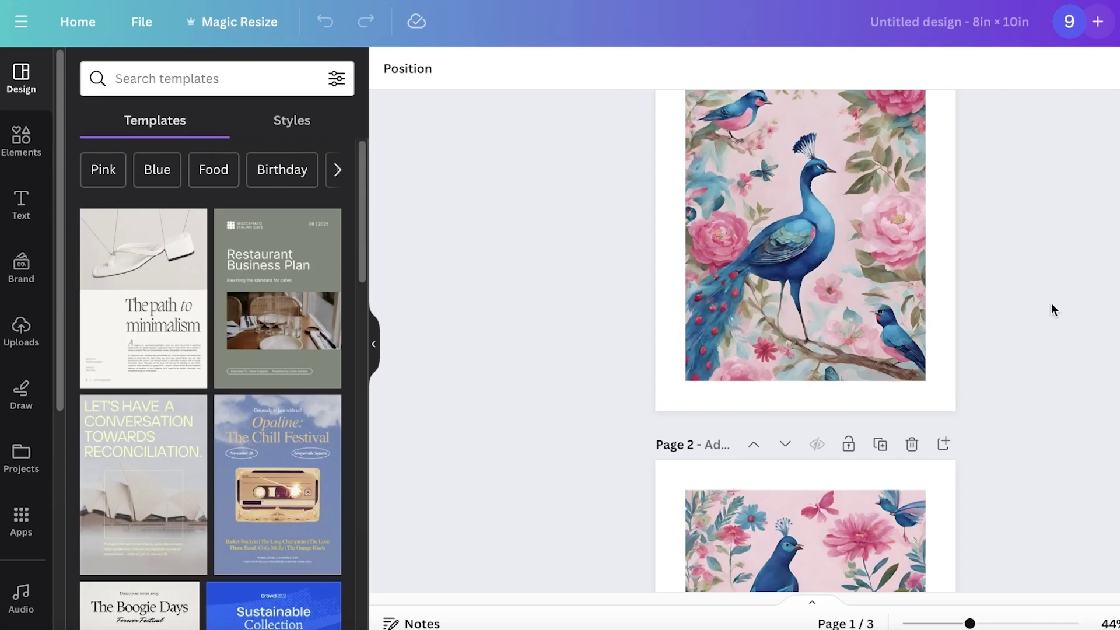
pyautogui.scroll(2, 609, 207)
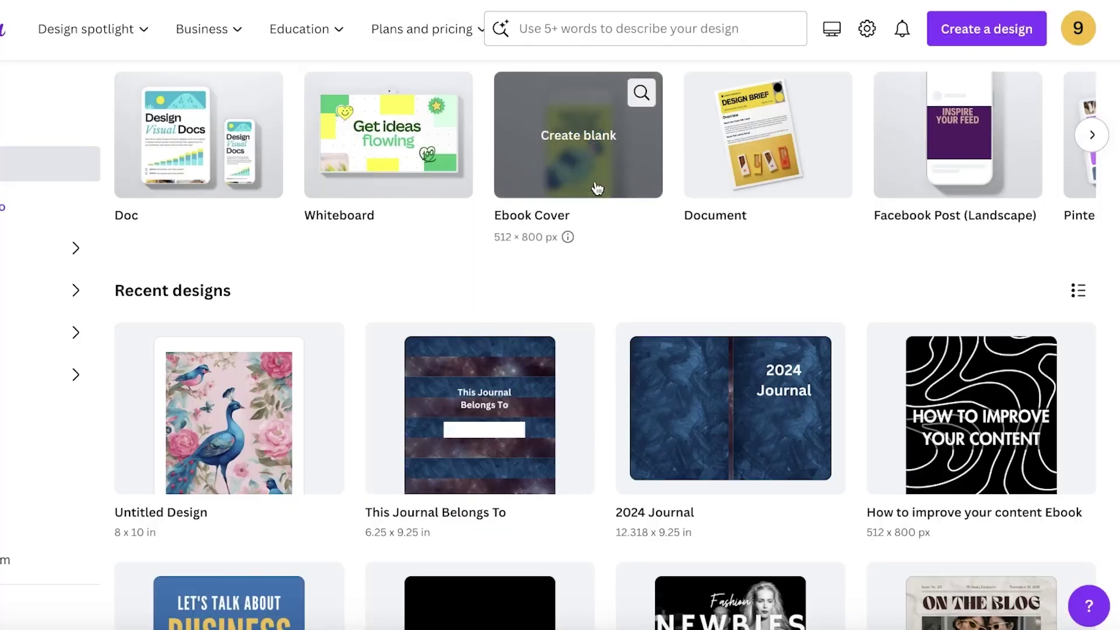
# Step: Search the home page templates for "instagram post" and choose the Instagram Post (Portrait) format
pyautogui.scroll(5, 569, 185)
pyautogui.click(568, 186)
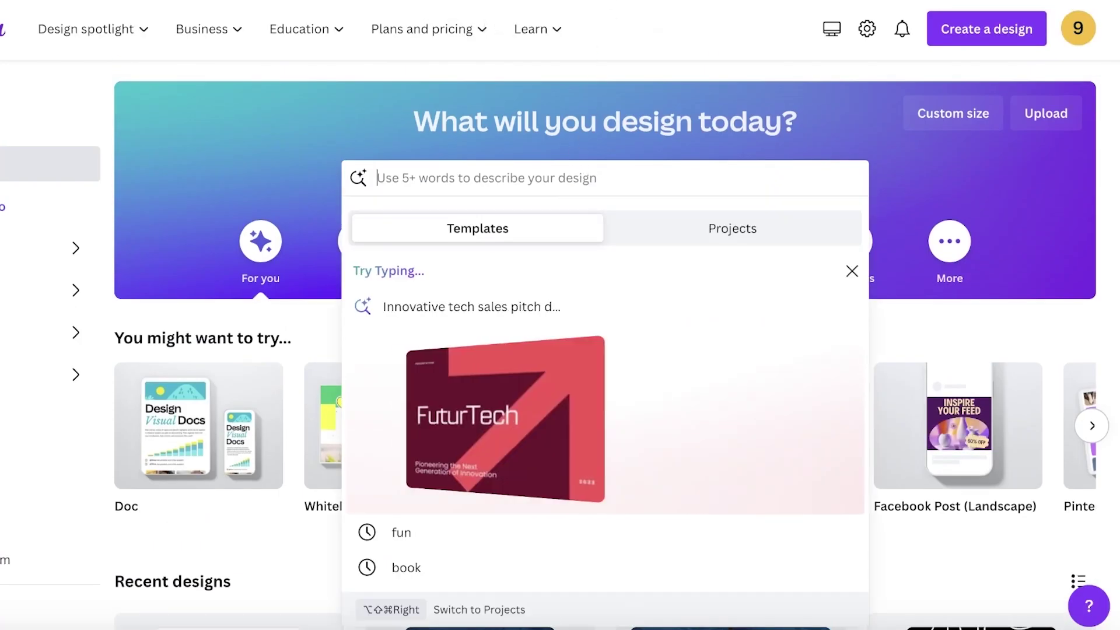
pyautogui.write('instagram post')
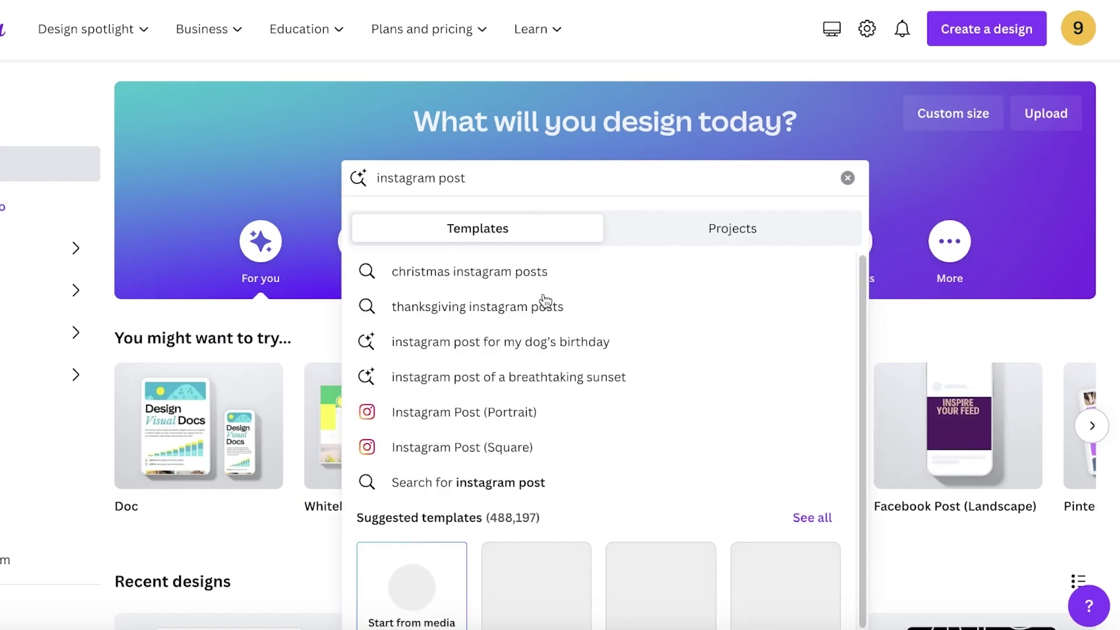
pyautogui.click(520, 410)
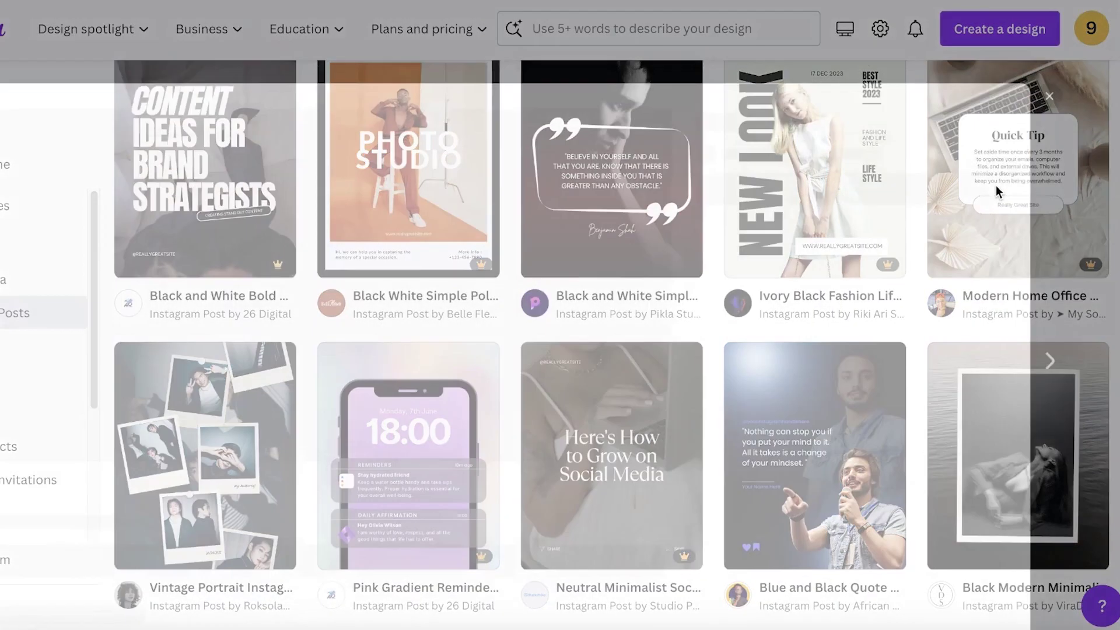
# Step: Browse the portrait Instagram post templates and start a design from the Pink Gradient Reminder template
pyautogui.click(995, 184)
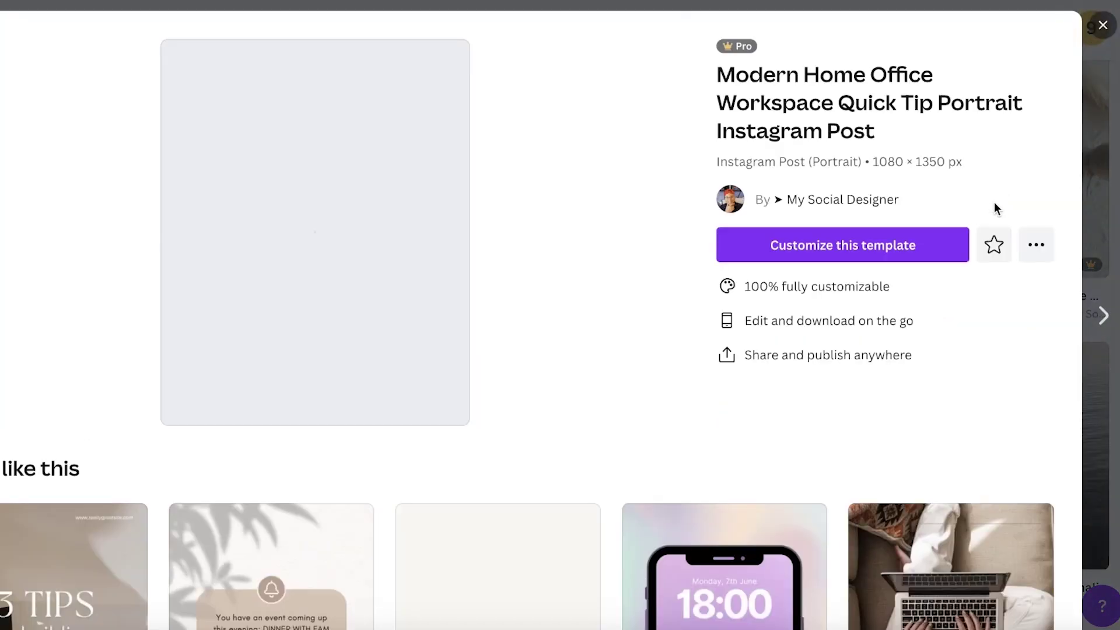
pyautogui.press('Escape')
pyautogui.scroll(3, 302, 362)
pyautogui.scroll(-6, 302, 361)
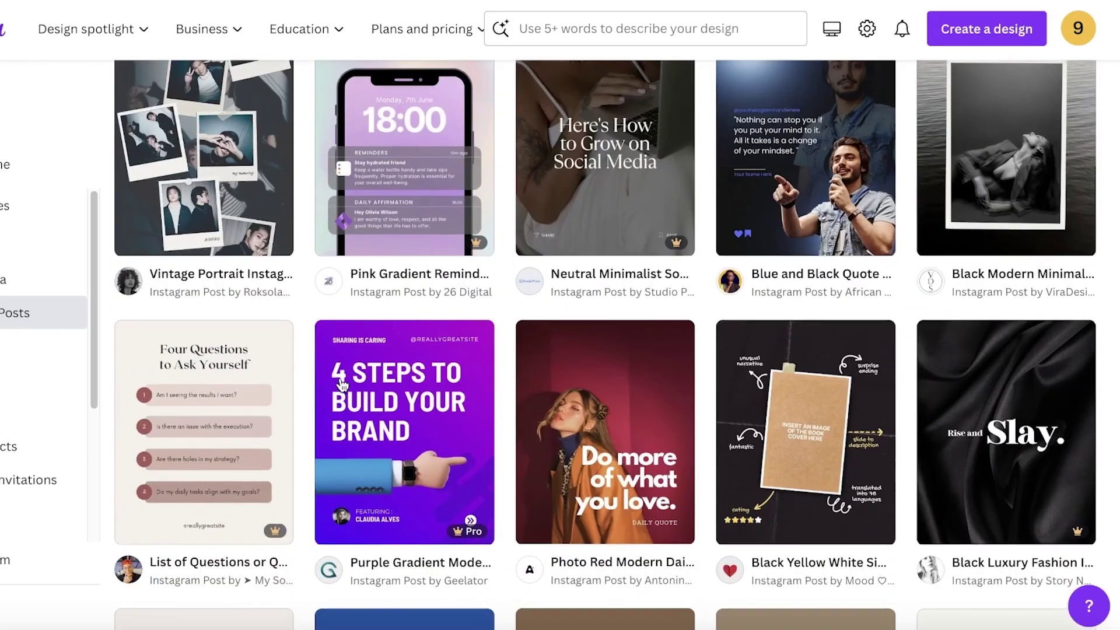
pyautogui.click(400, 178)
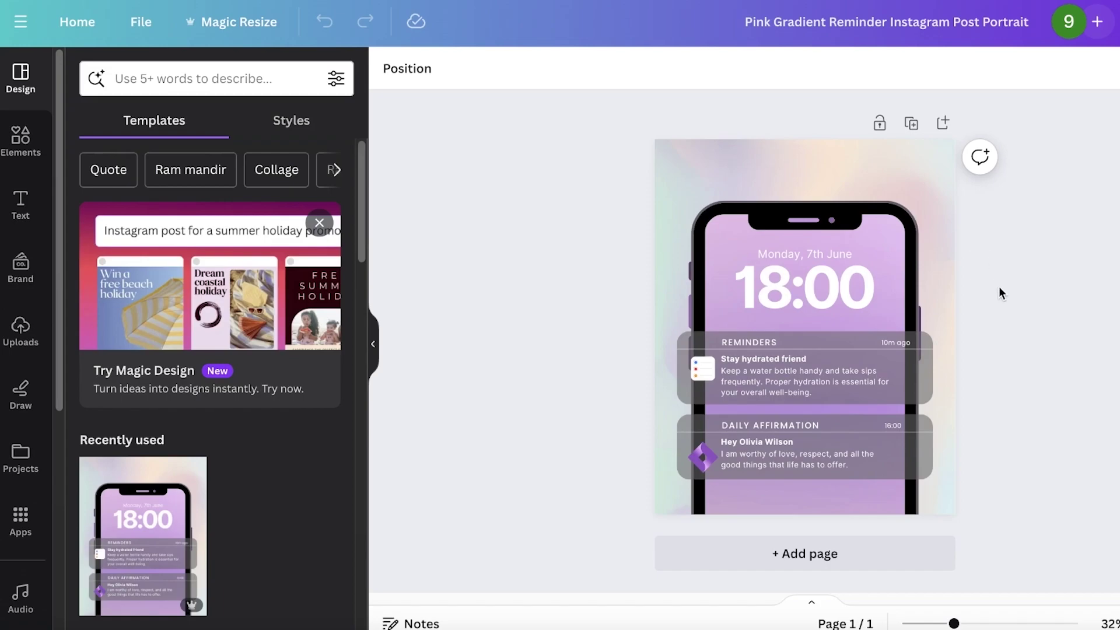
# Step: Examine the preset sizes and categories offered by Magic Resize, including the formats in the More category
pyautogui.click(223, 34)
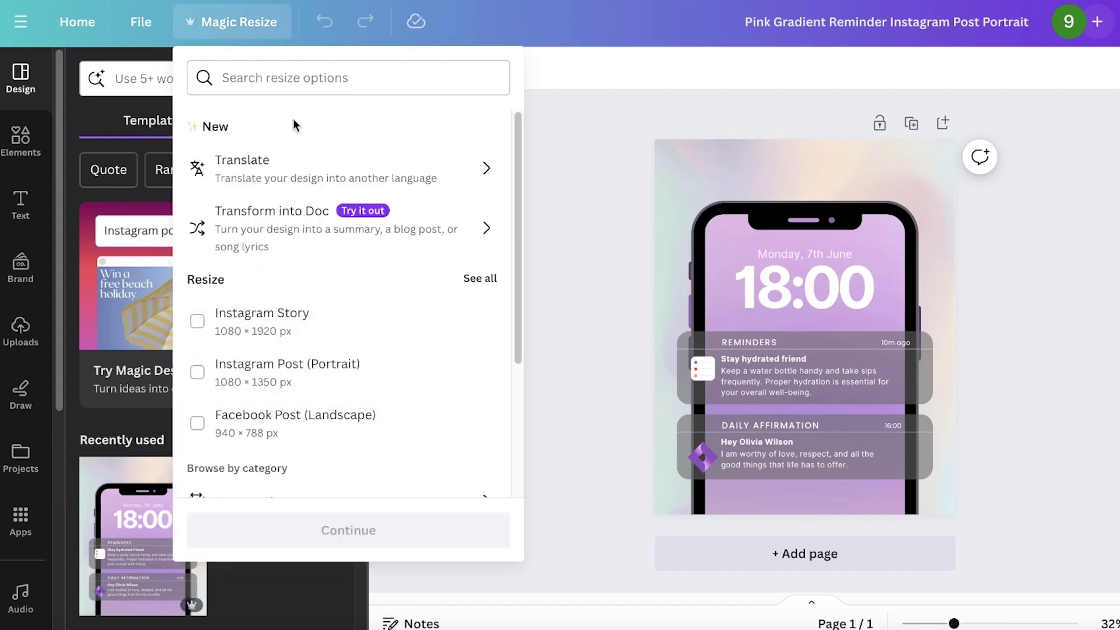
pyautogui.scroll(-2, 420, 282)
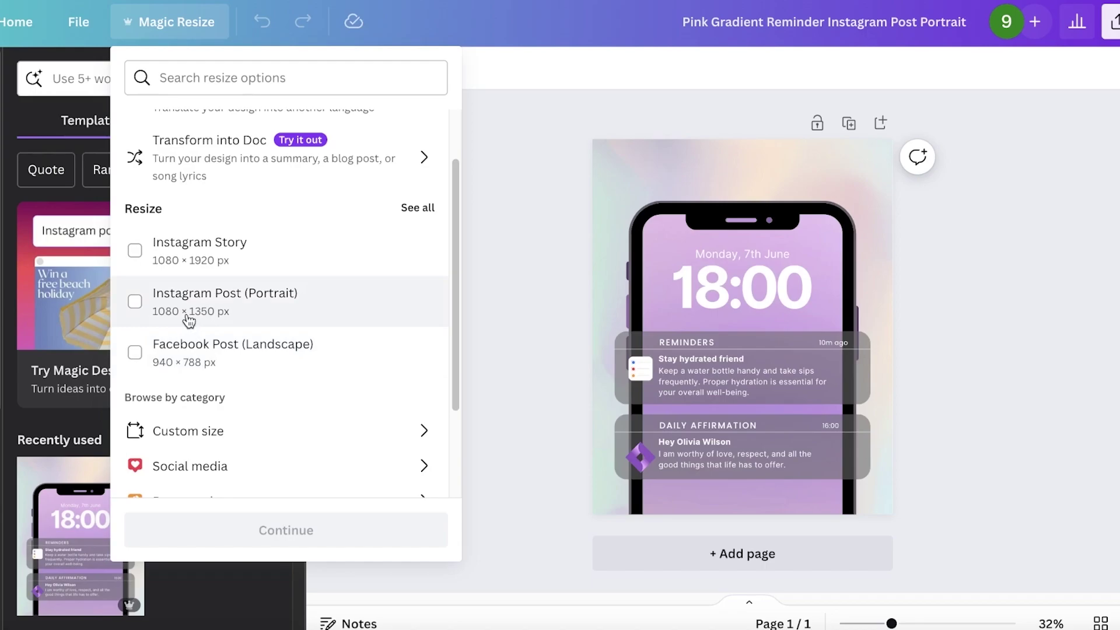
pyautogui.scroll(-2, 187, 320)
pyautogui.scroll(-1, 205, 358)
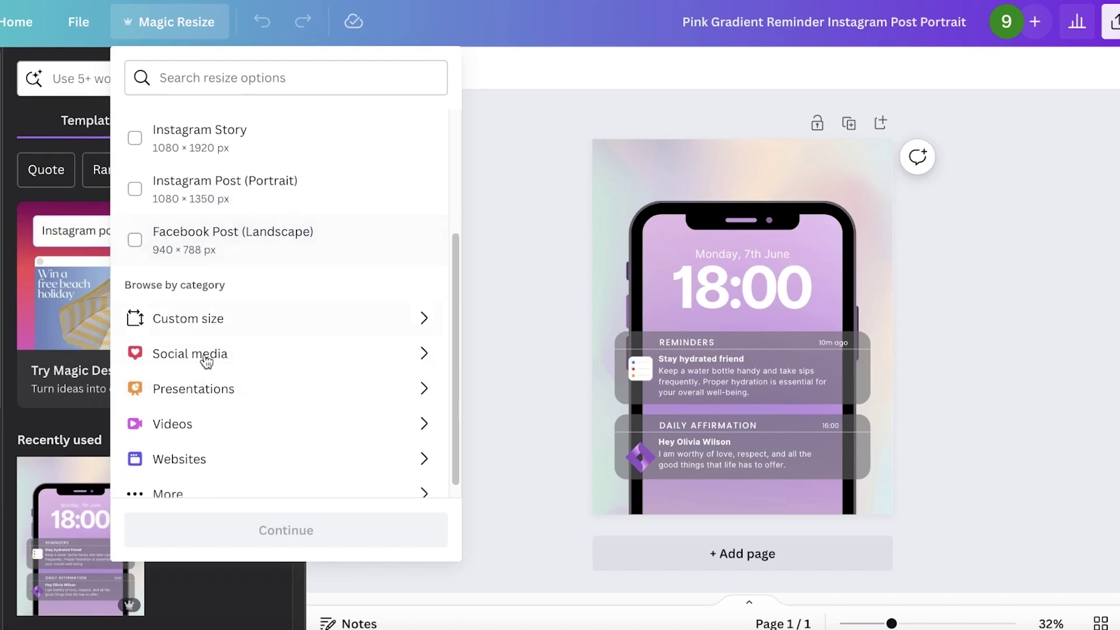
pyautogui.click(217, 487)
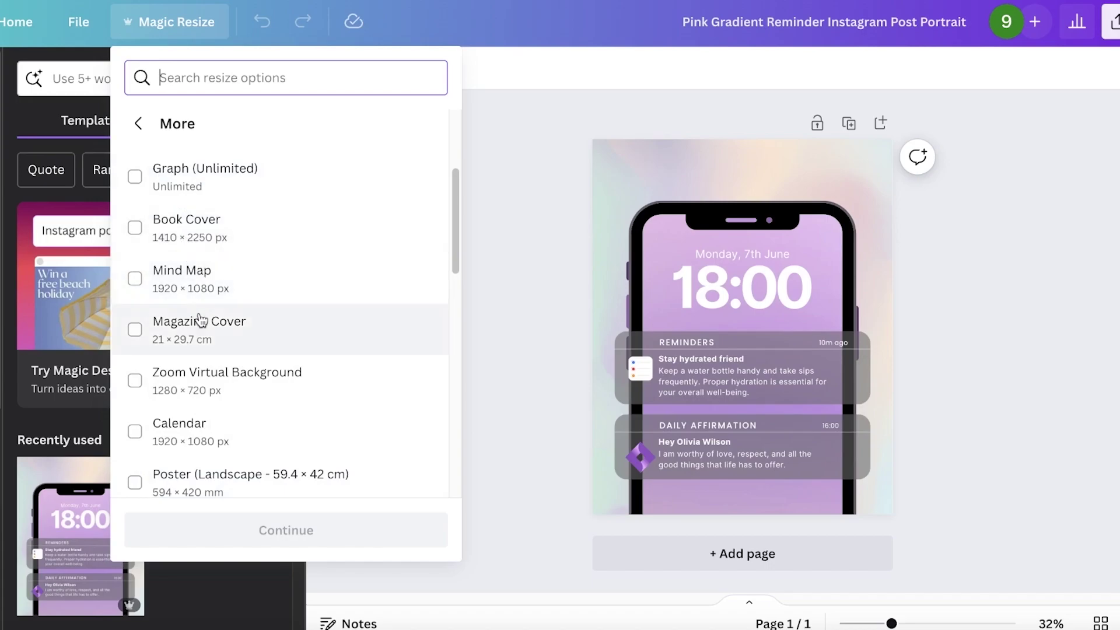
pyautogui.scroll(-1, 197, 320)
pyautogui.scroll(-6, 201, 326)
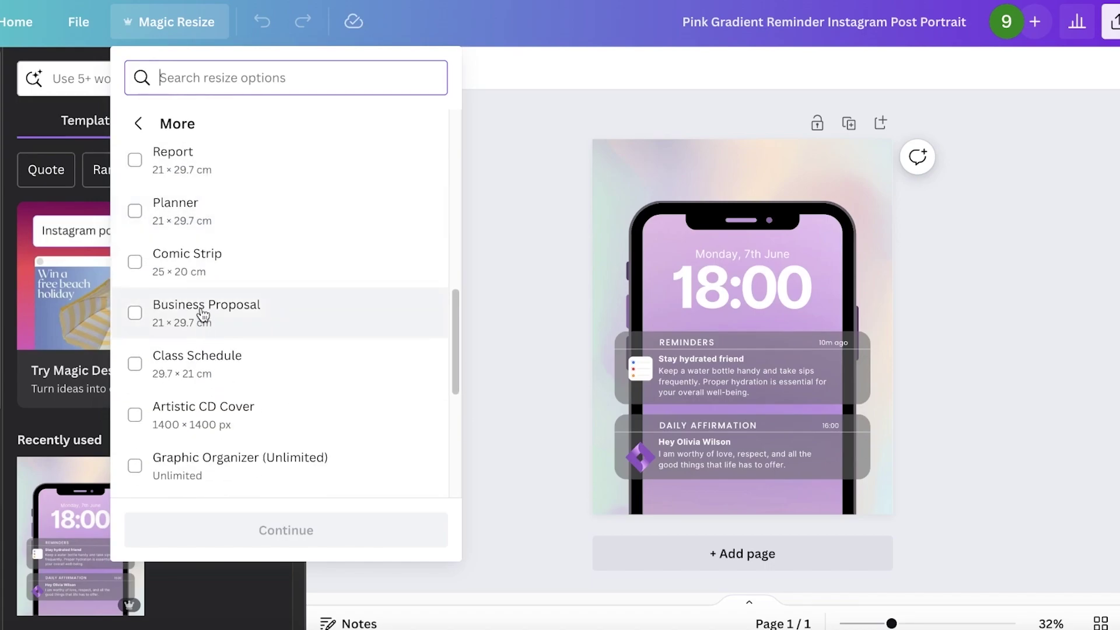
pyautogui.click(140, 122)
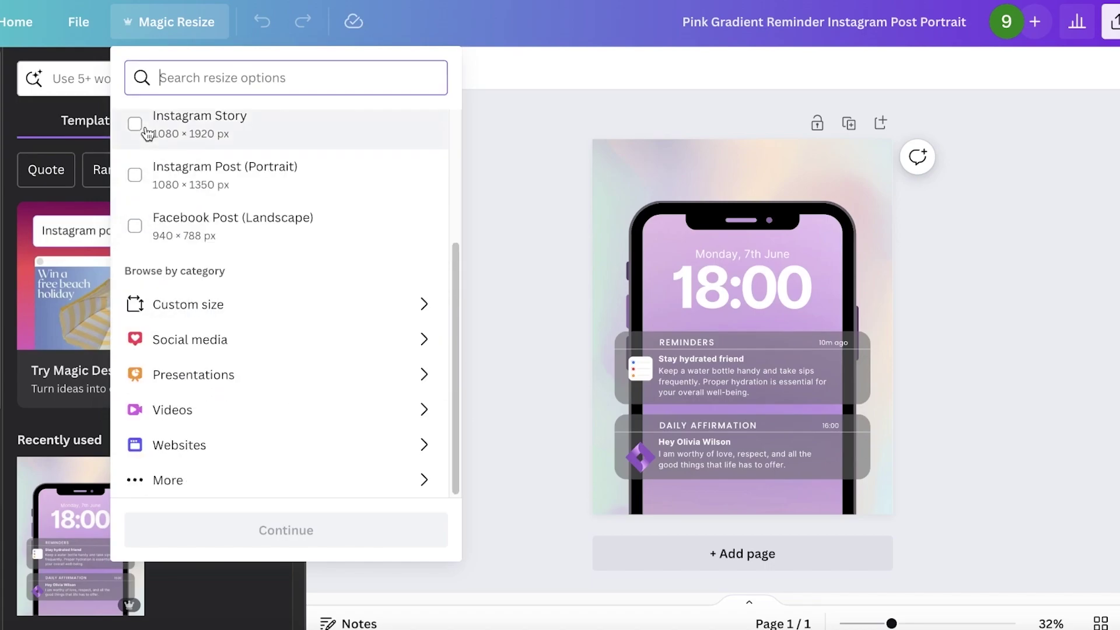
# Step: Choose a custom size in Magic Resize and change its unit to inches
pyautogui.click(152, 300)
pyautogui.click(370, 187)
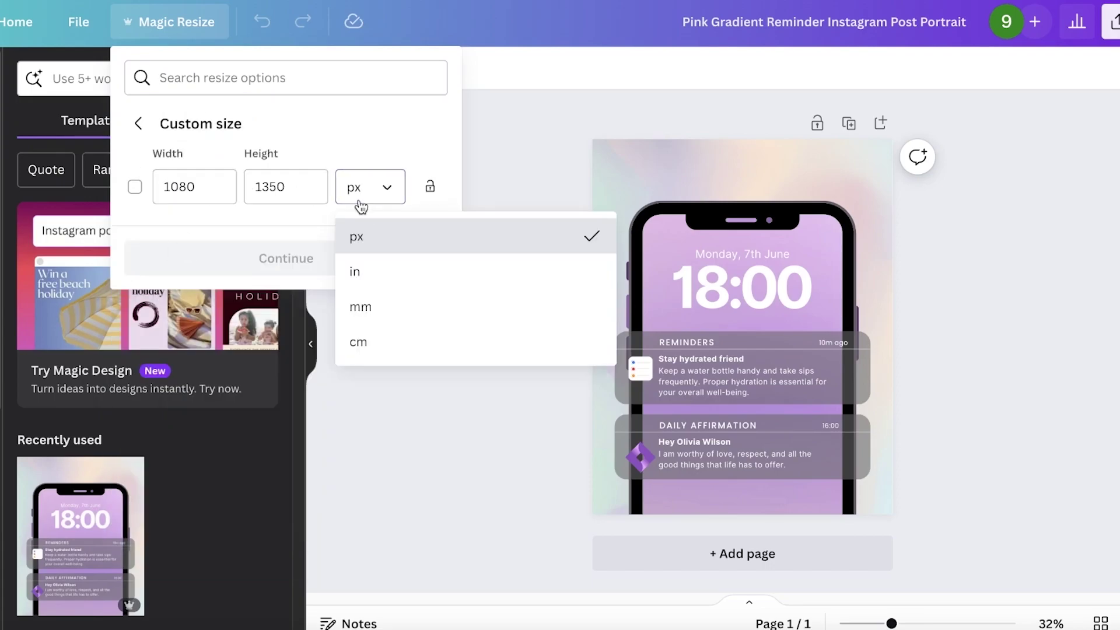
pyautogui.click(382, 268)
pyautogui.click(226, 184)
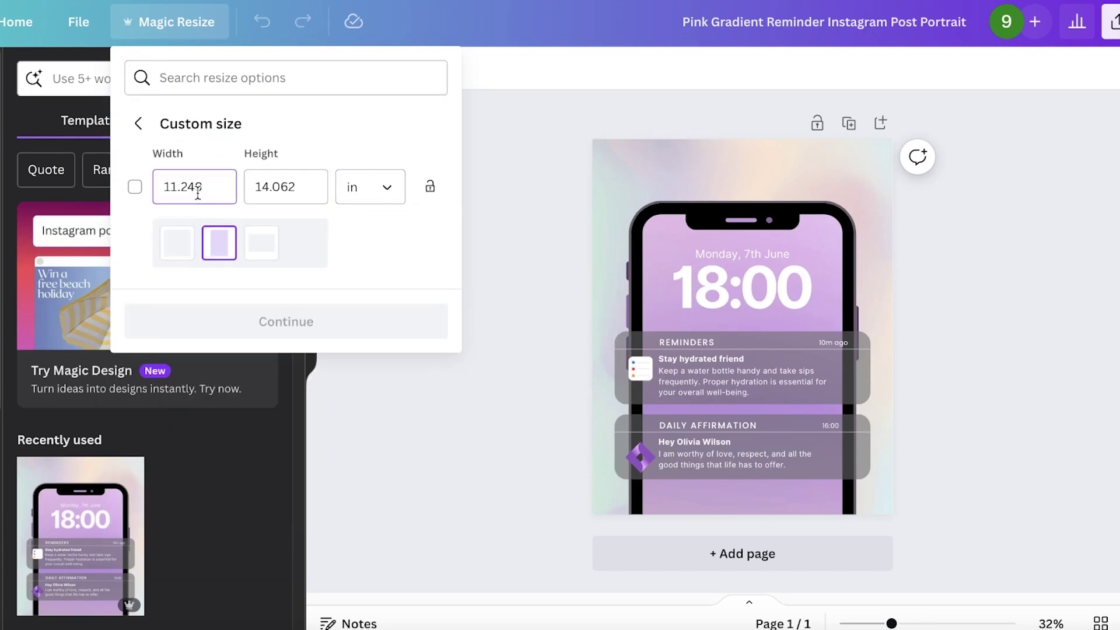
pyautogui.click(177, 242)
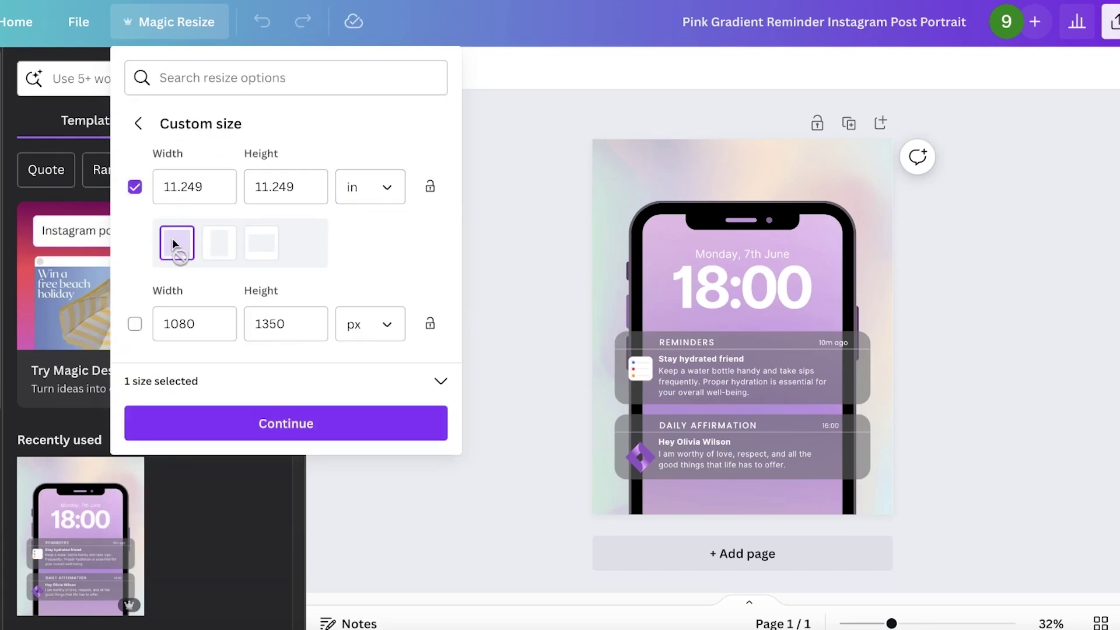
pyautogui.click(134, 187)
pyautogui.click(133, 188)
pyautogui.click(134, 188)
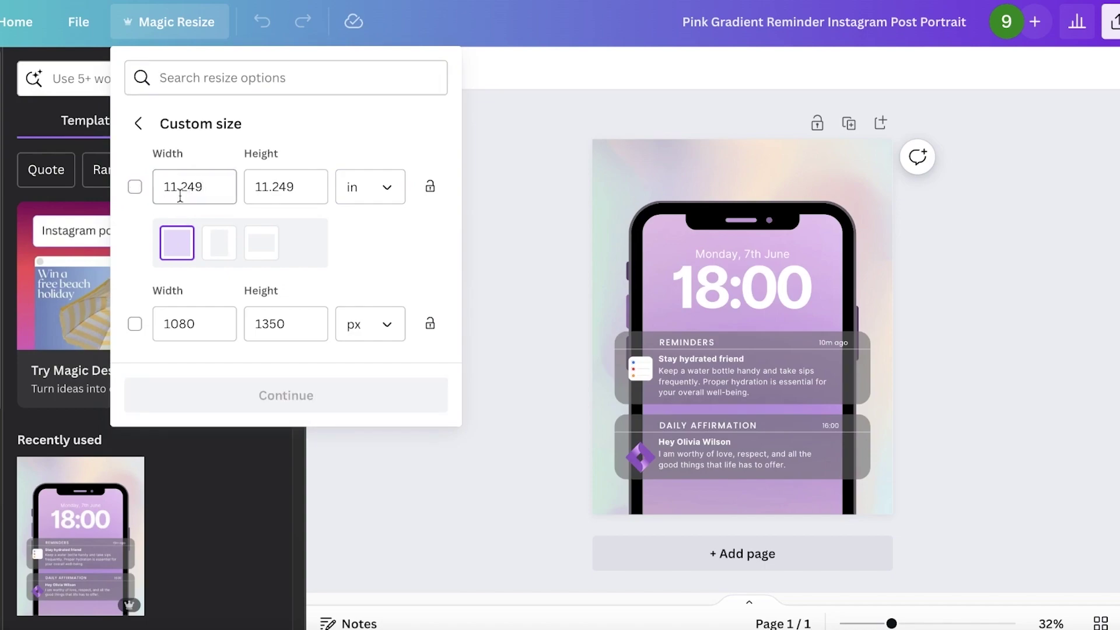
# Step: Set the custom resize dimensions to 16 in wide and 16 in high
pyautogui.doubleClick(199, 192)
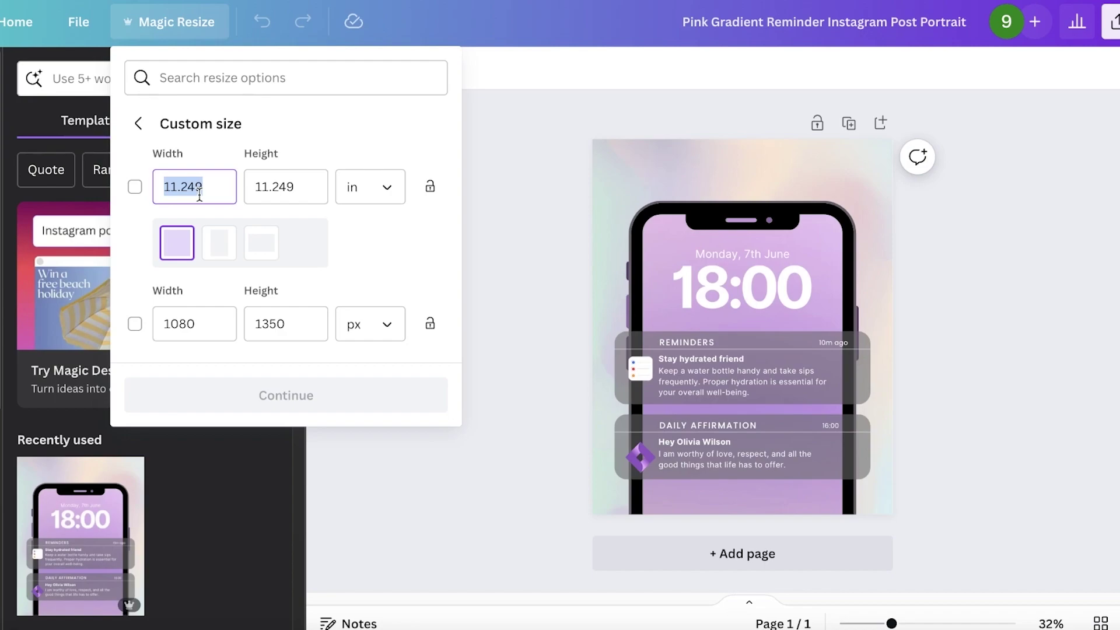
pyautogui.write('16')
pyautogui.click(257, 188)
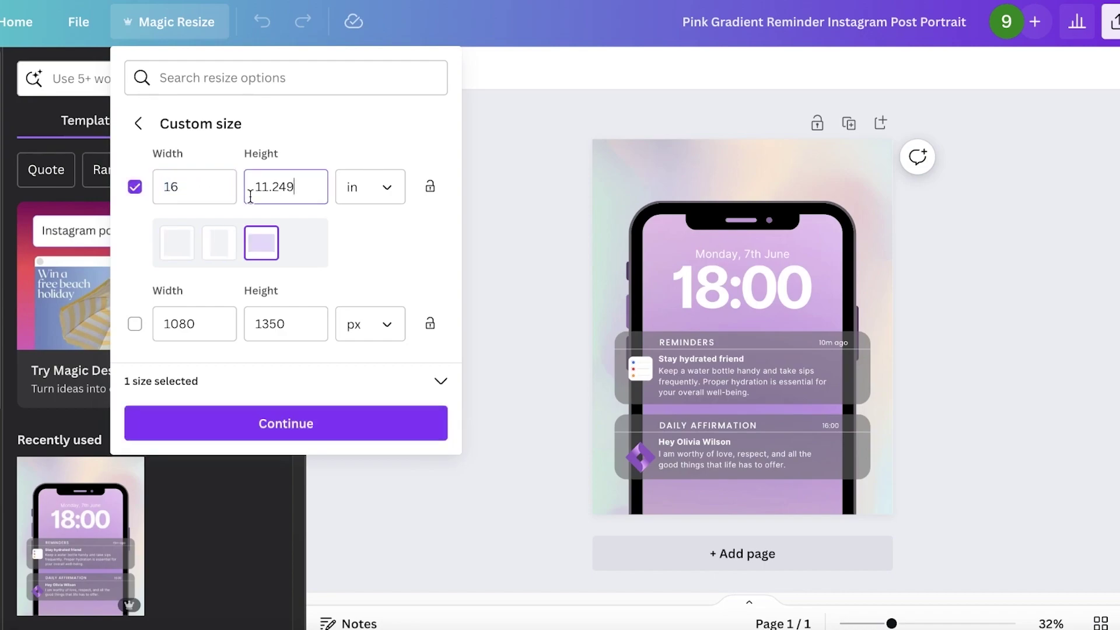
pyautogui.doubleClick(256, 187)
pyautogui.write('16')
pyautogui.press('Return')
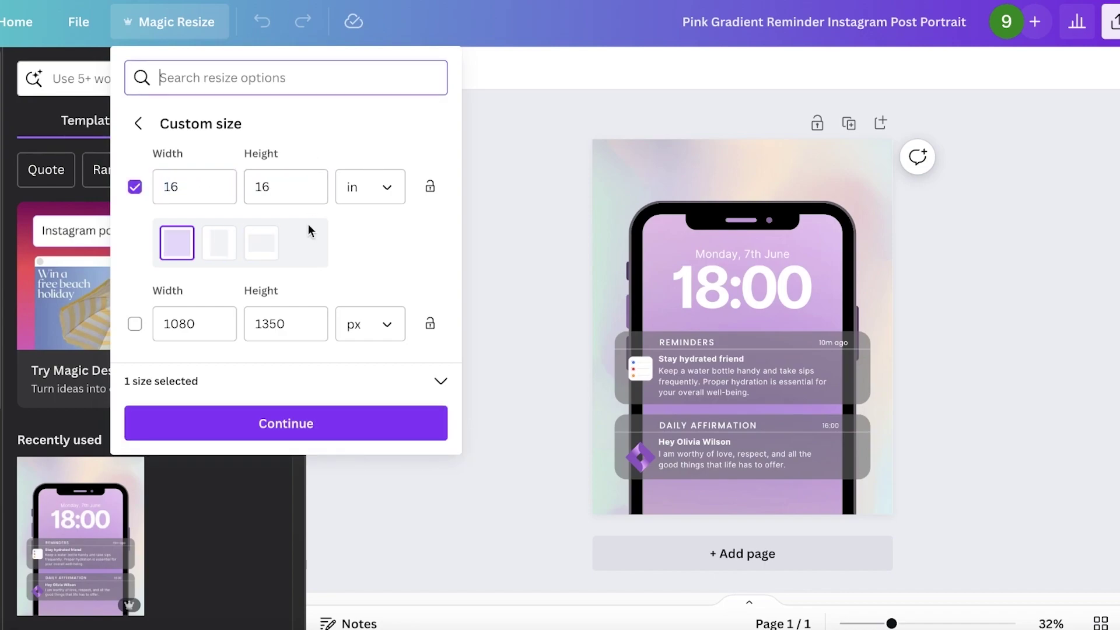
# Step: Create a resized copy of the design at 16 x 16 in and open that copy
pyautogui.click(335, 428)
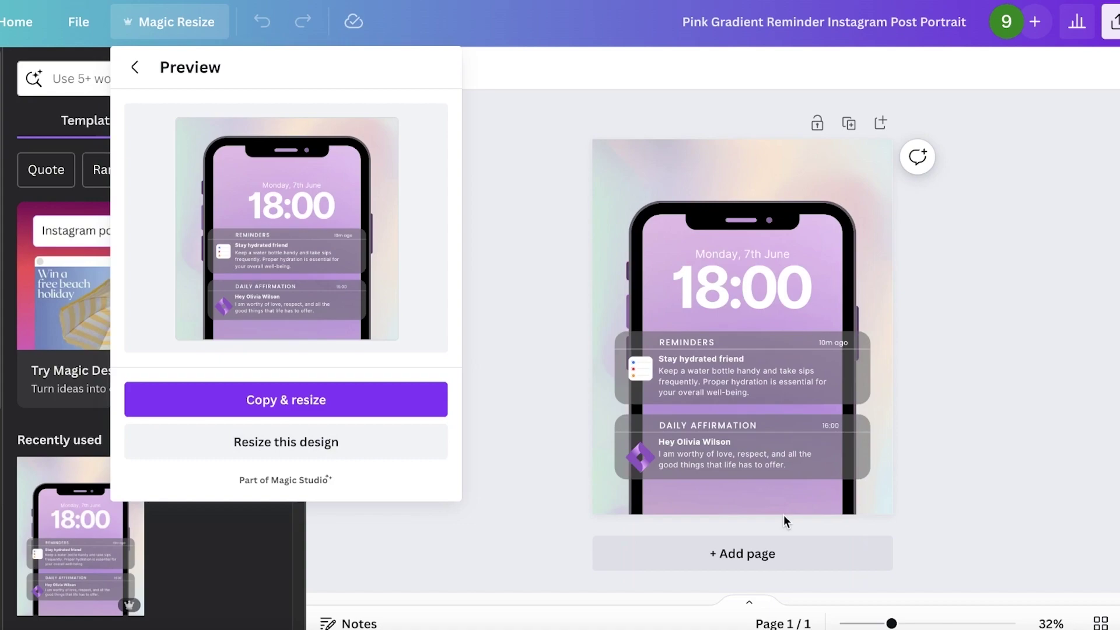
pyautogui.click(378, 394)
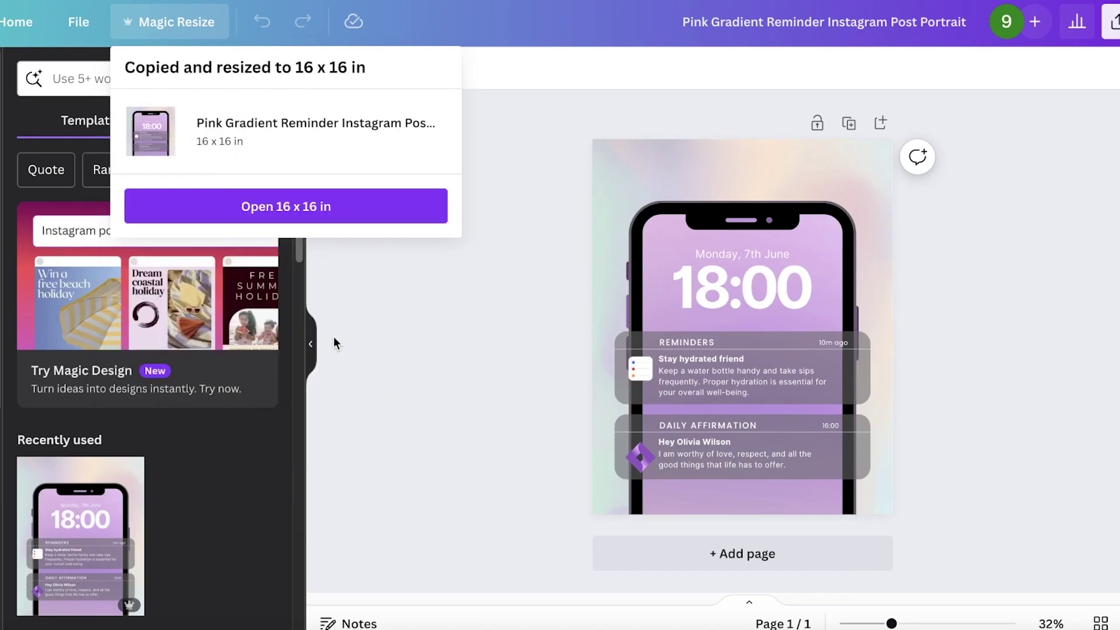
pyautogui.click(284, 207)
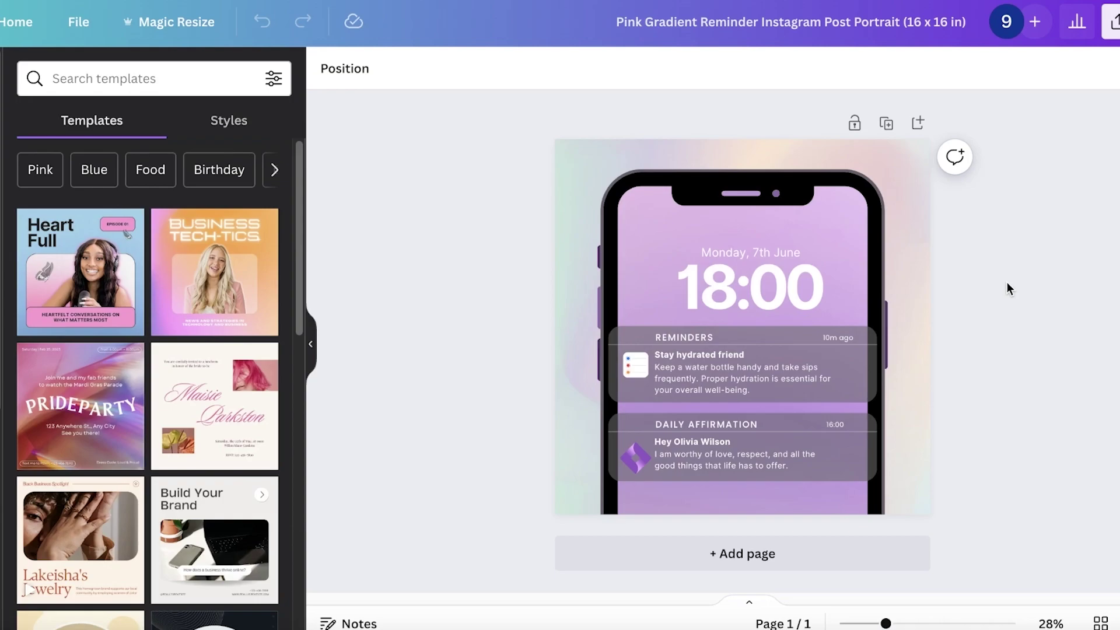
pyautogui.click(594, 158)
pyautogui.click(381, 154)
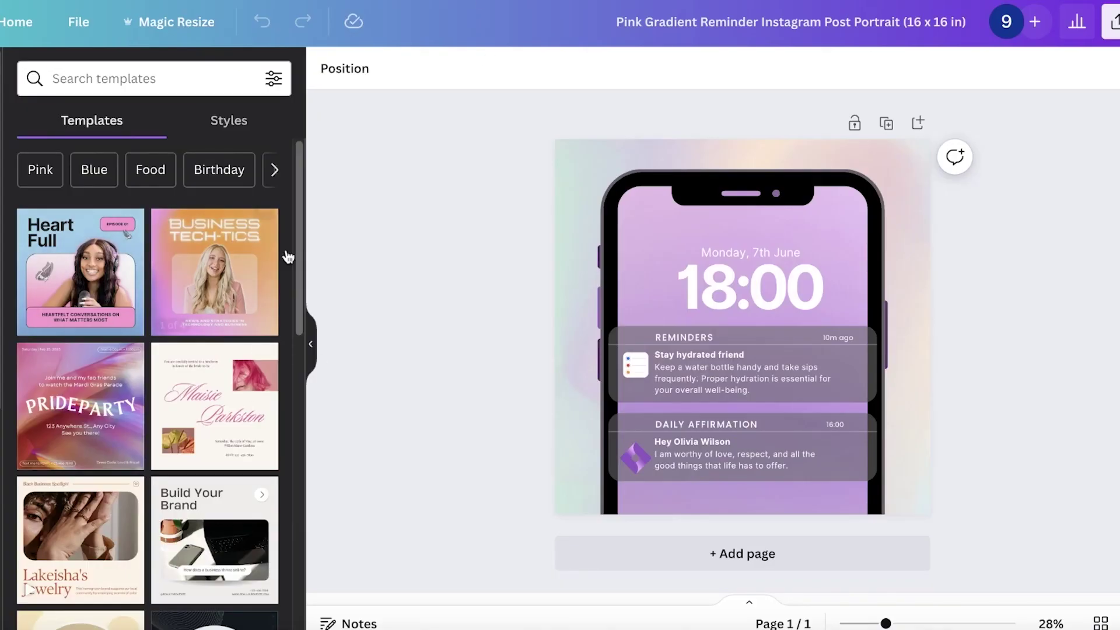
# Step: Replace the page with the yellow-green Episode 02 layout from the Heart Full podcast cover template
pyautogui.scroll(-3, 152, 327)
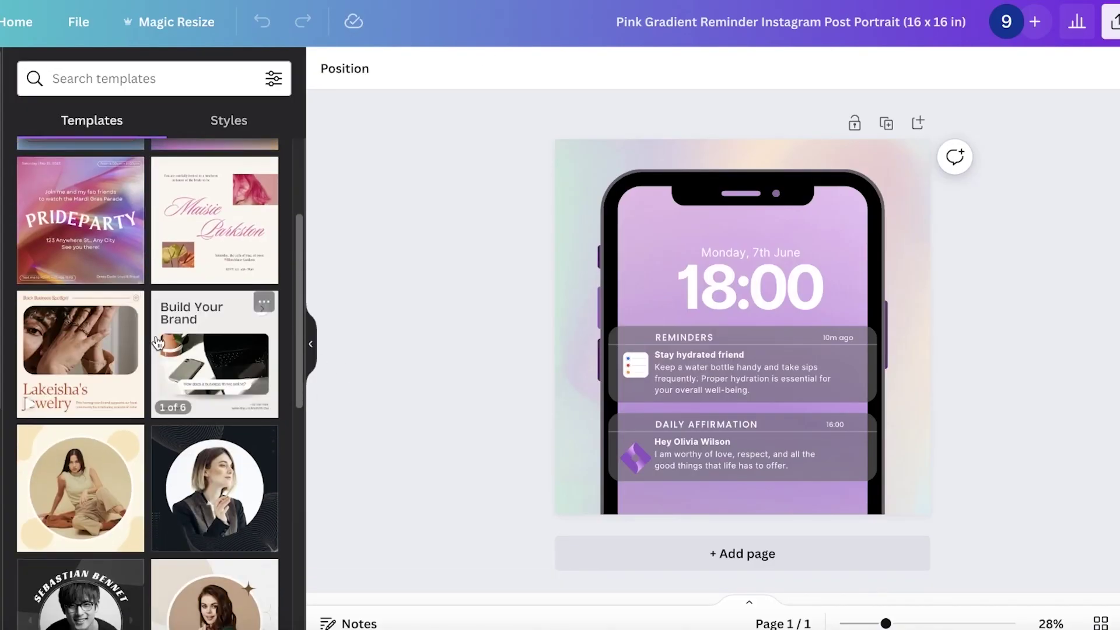
pyautogui.scroll(-7, 169, 330)
pyautogui.scroll(15, 164, 349)
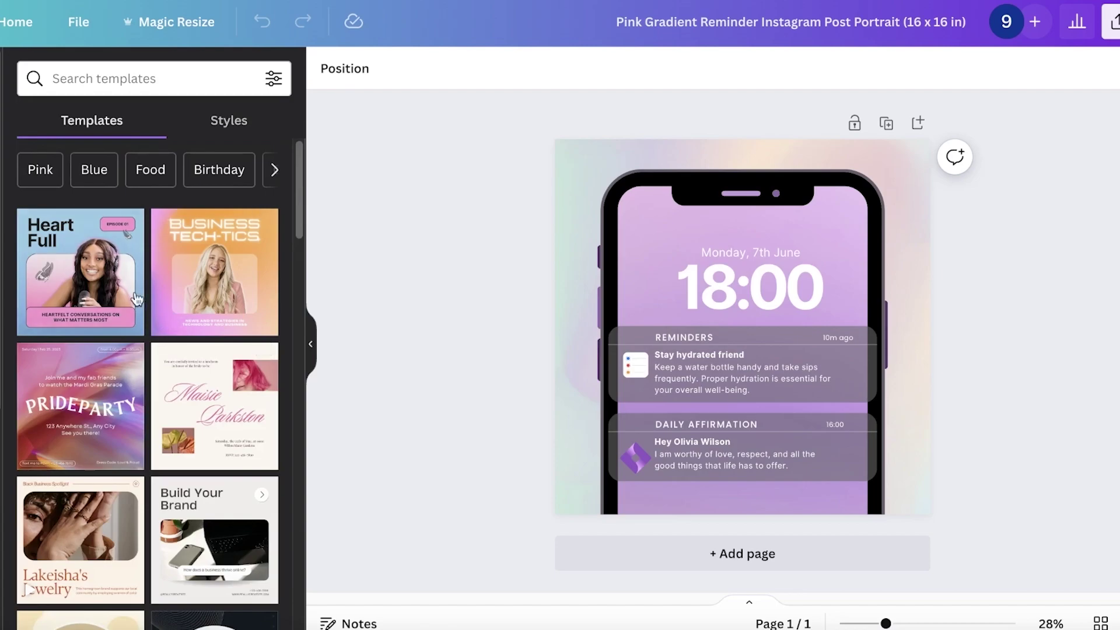
pyautogui.click(88, 271)
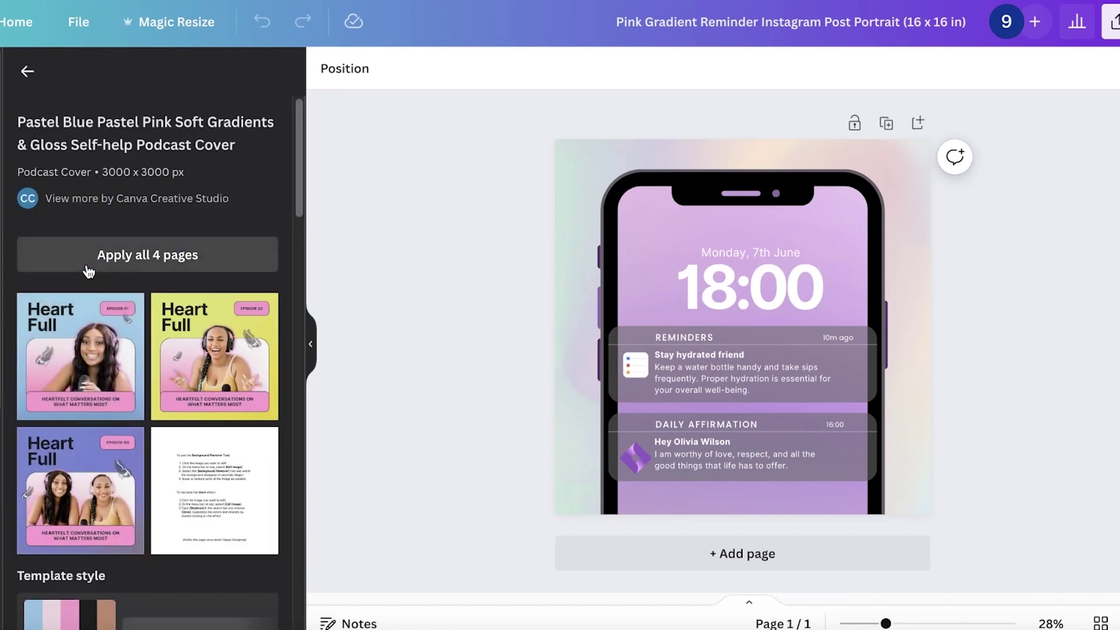
pyautogui.click(169, 340)
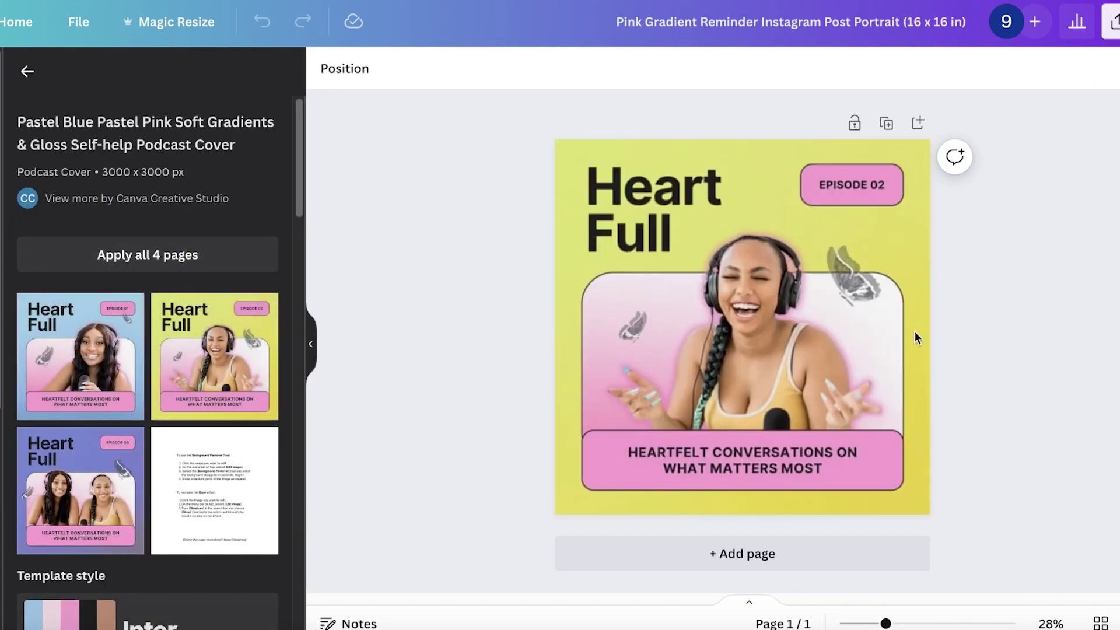
pyautogui.click(28, 71)
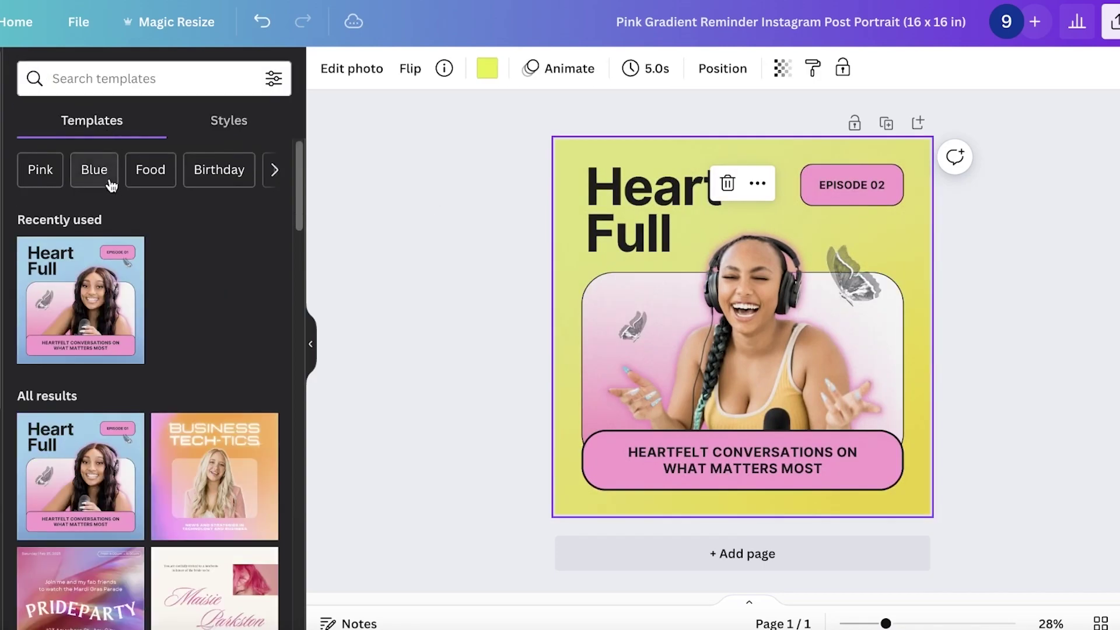
pyautogui.click(413, 248)
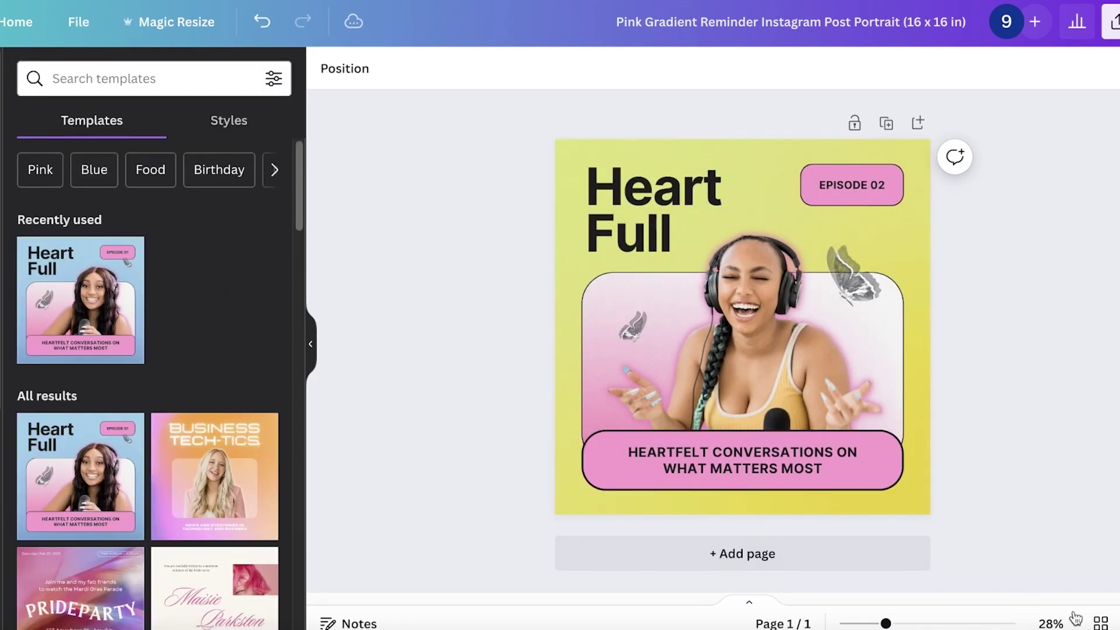
# Step: Show the pages of the 16 x 16 in design as a grid, and start a custom-size design measured in inches
pyautogui.click(1103, 623)
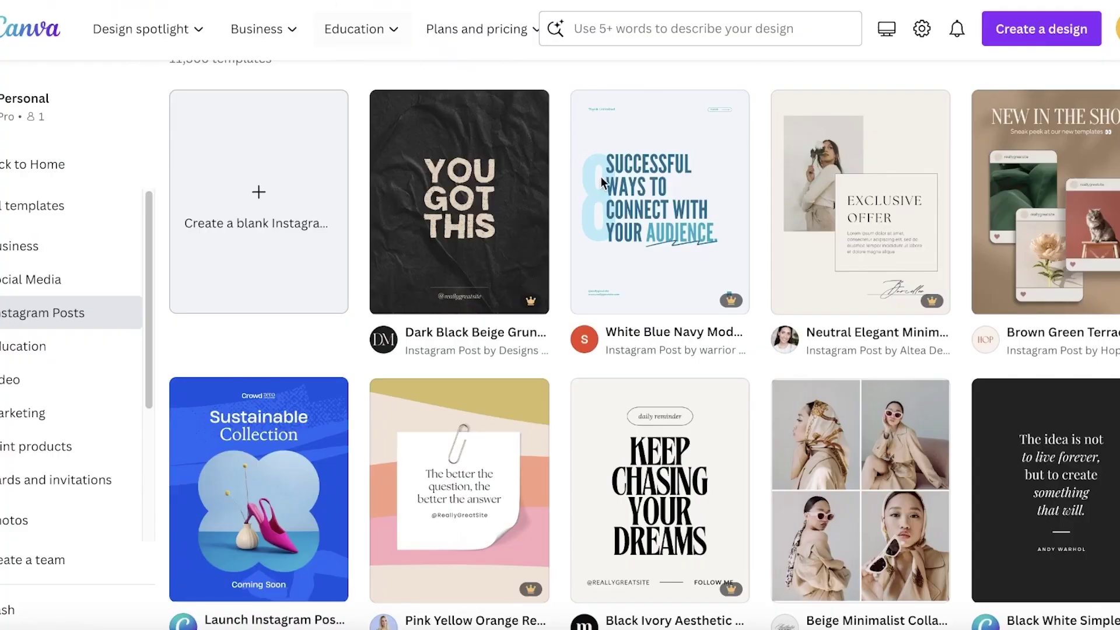
pyautogui.scroll(8, 906, 208)
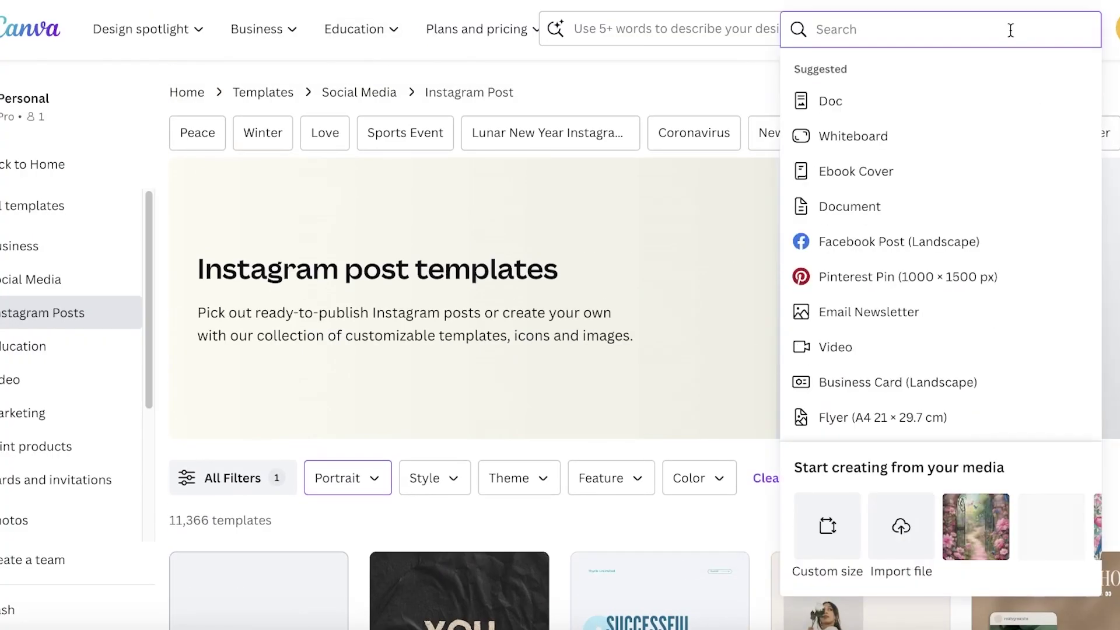
pyautogui.click(805, 539)
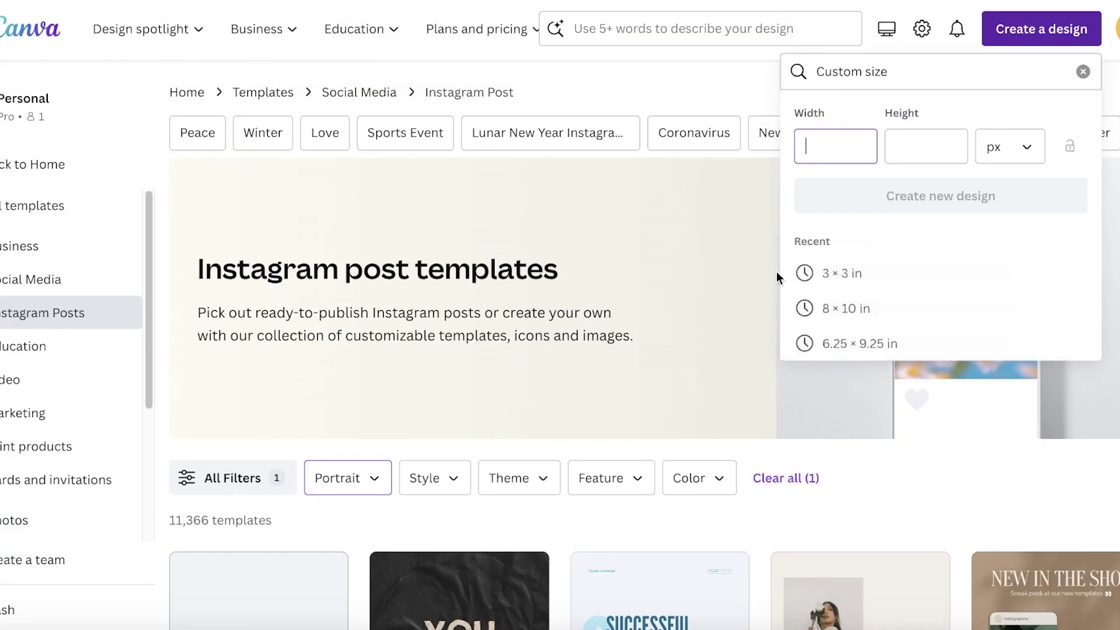
pyautogui.click(1010, 146)
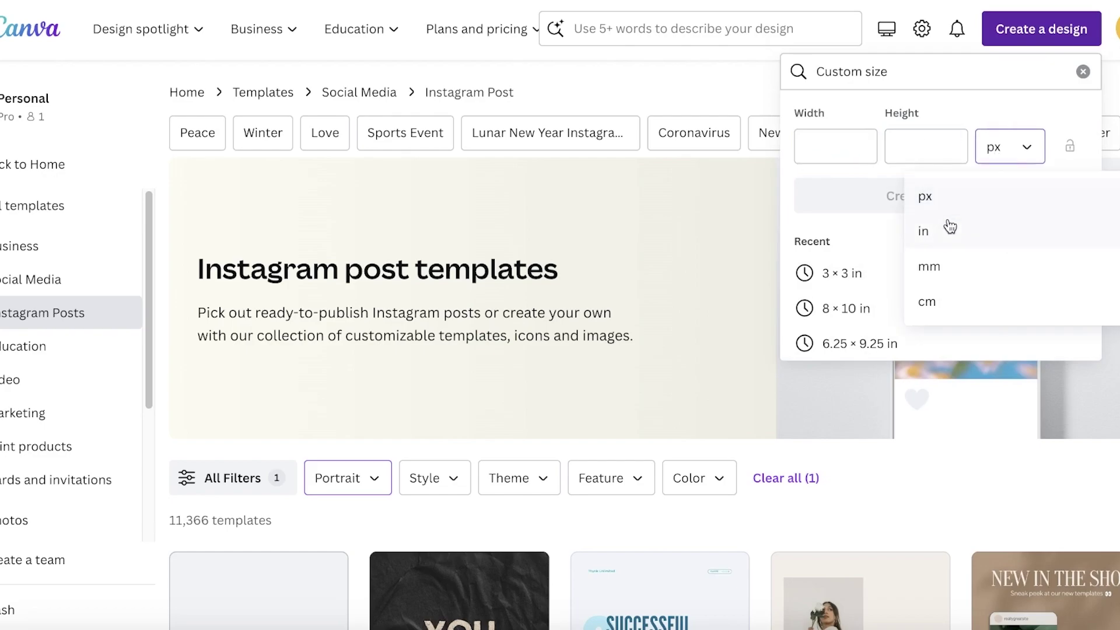
pyautogui.click(964, 232)
# Step: Create a new blank design 10 in wide and 16 in high
pyautogui.click(838, 155)
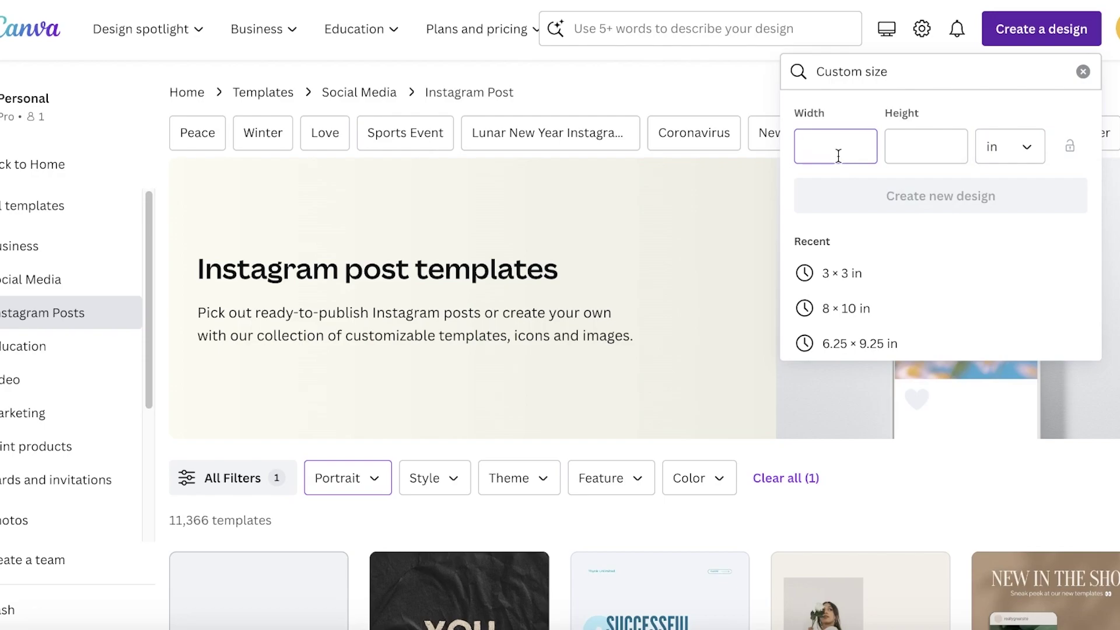
pyautogui.write('10')
pyautogui.click(927, 143)
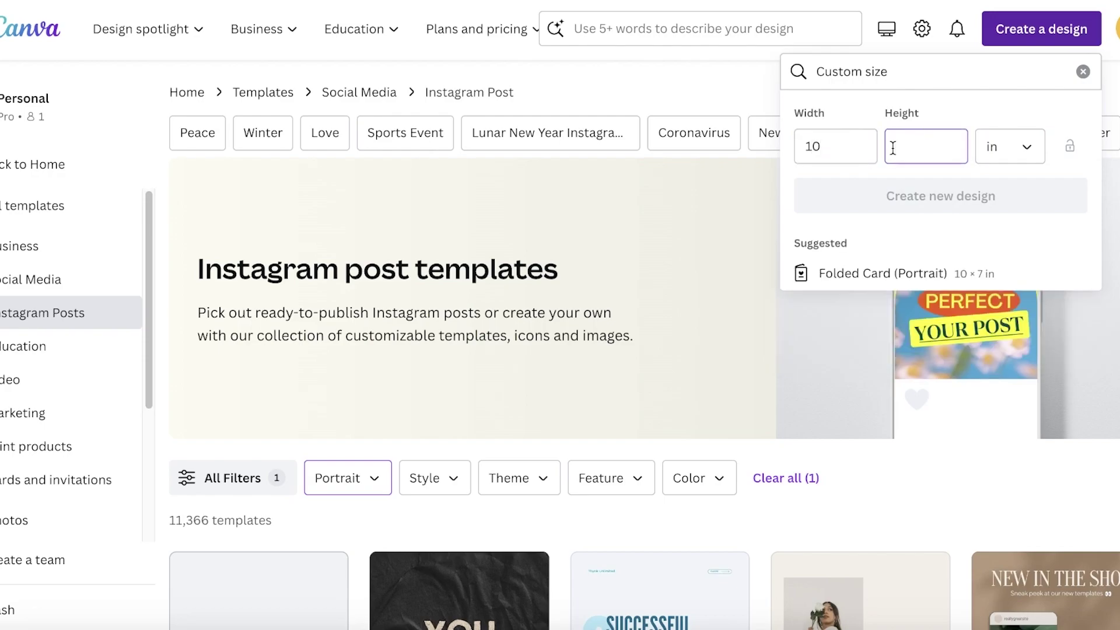
pyautogui.write('10')
pyautogui.click(923, 188)
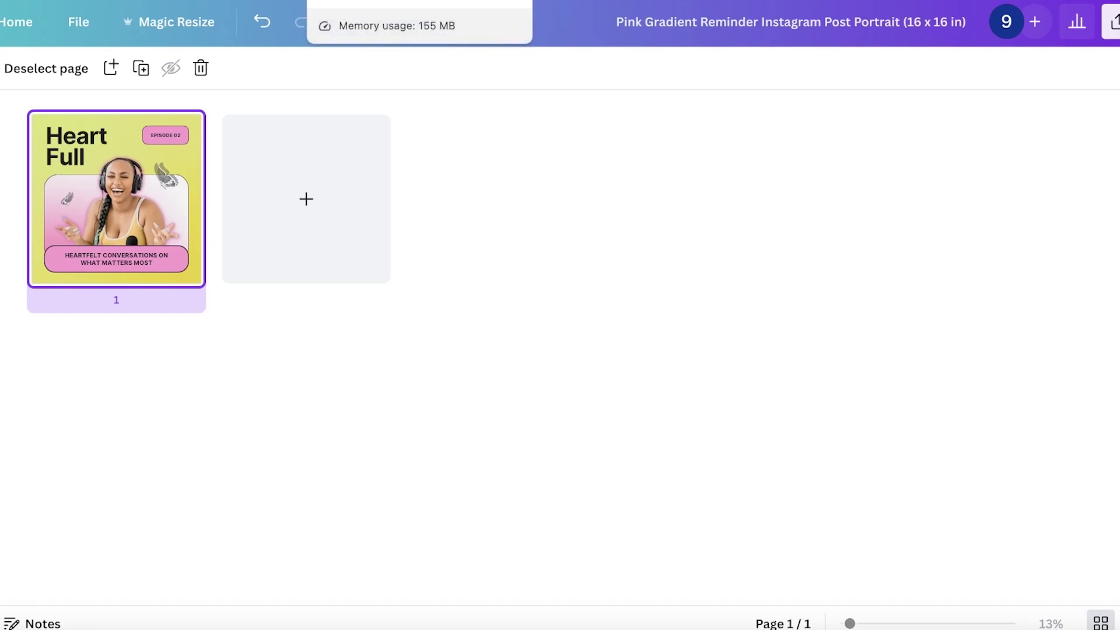
# Step: Add a copy of the Heart Full page to the 10 x 16 in design and check how its layout fits
pyautogui.click(420, 2)
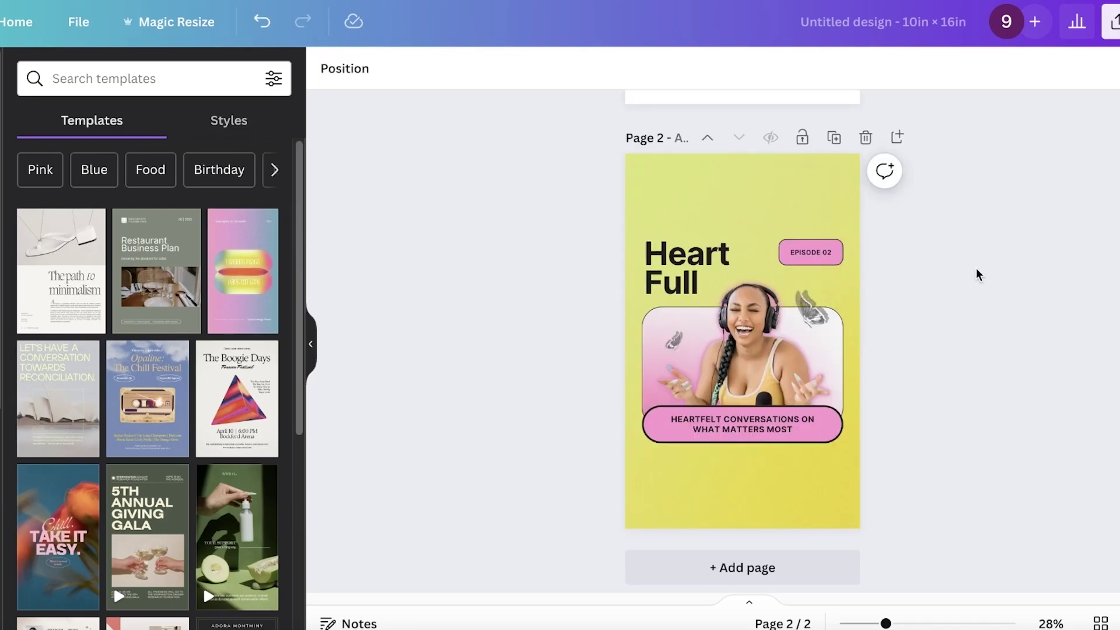
pyautogui.scroll(7, 980, 271)
pyautogui.scroll(-7, 983, 279)
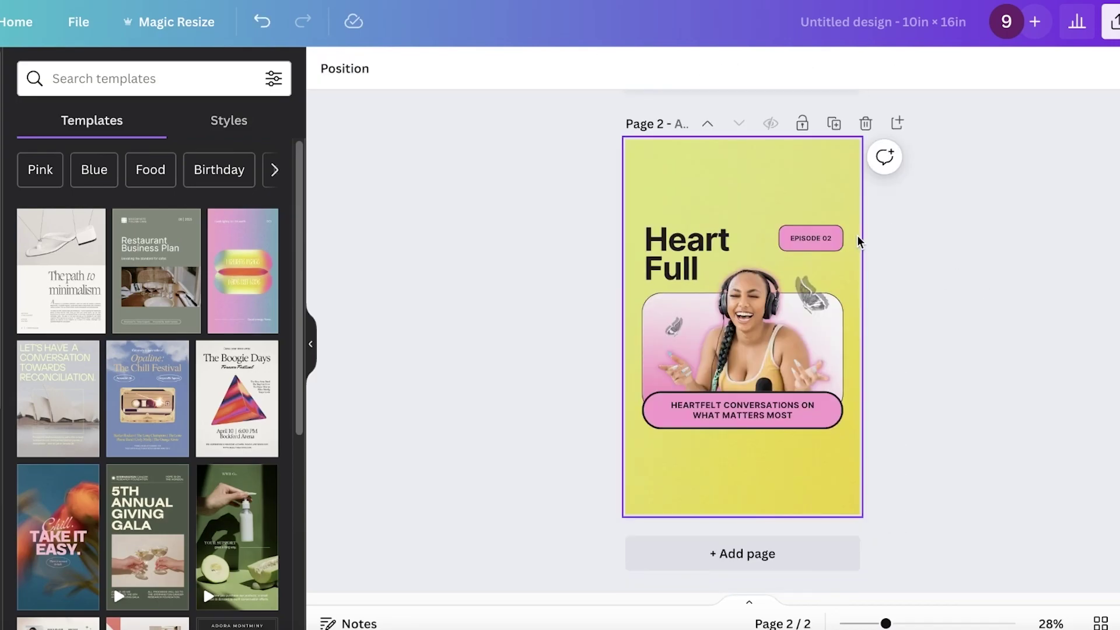
pyautogui.scroll(2, 856, 236)
pyautogui.scroll(-2, 867, 255)
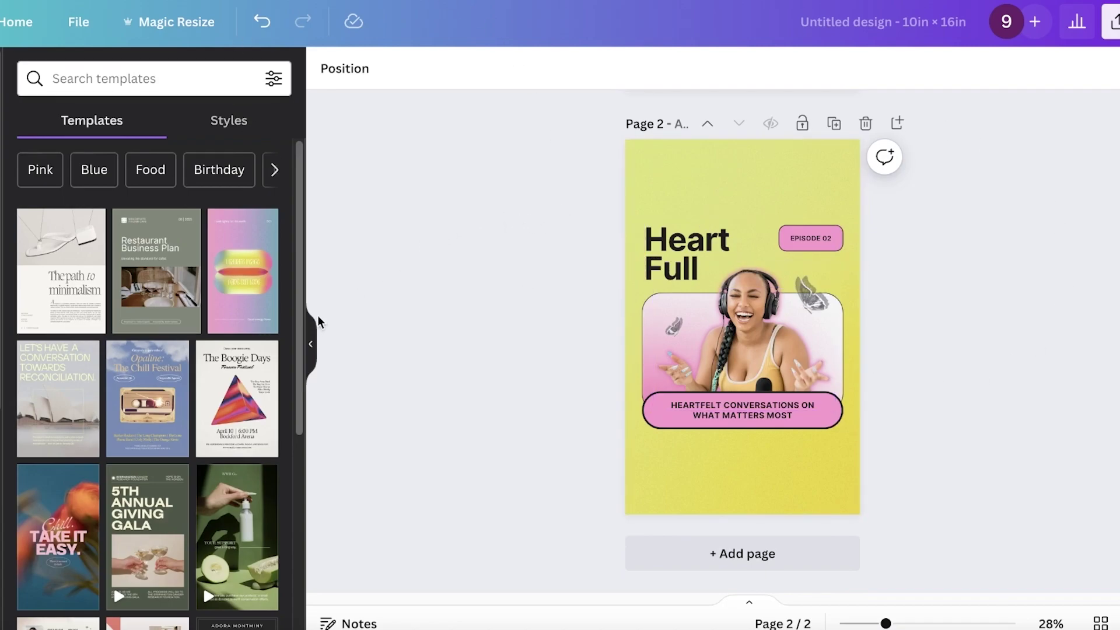
# Step: Apply the "The path to minimalism" page of the Cream Black Refined Luxe Elegant article template to the blank first page
pyautogui.scroll(5, 465, 285)
pyautogui.click(90, 272)
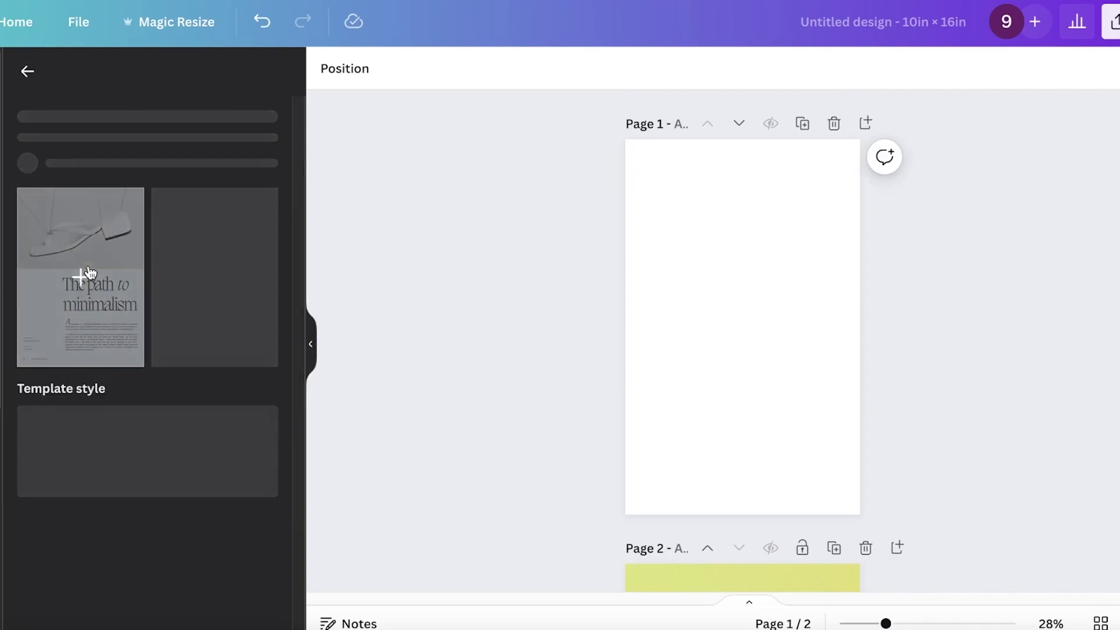
pyautogui.click(82, 380)
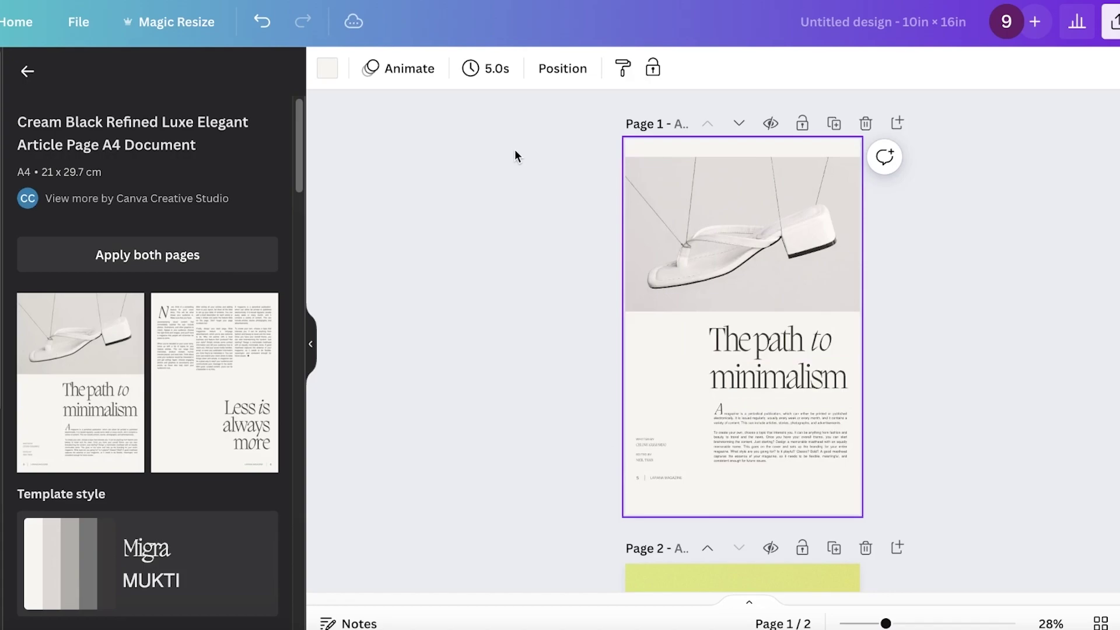
# Step: Delete the Heart Full page from the 10 x 16 in design, and replace it with a blank page in the 16 x 16 in design
pyautogui.click(1100, 623)
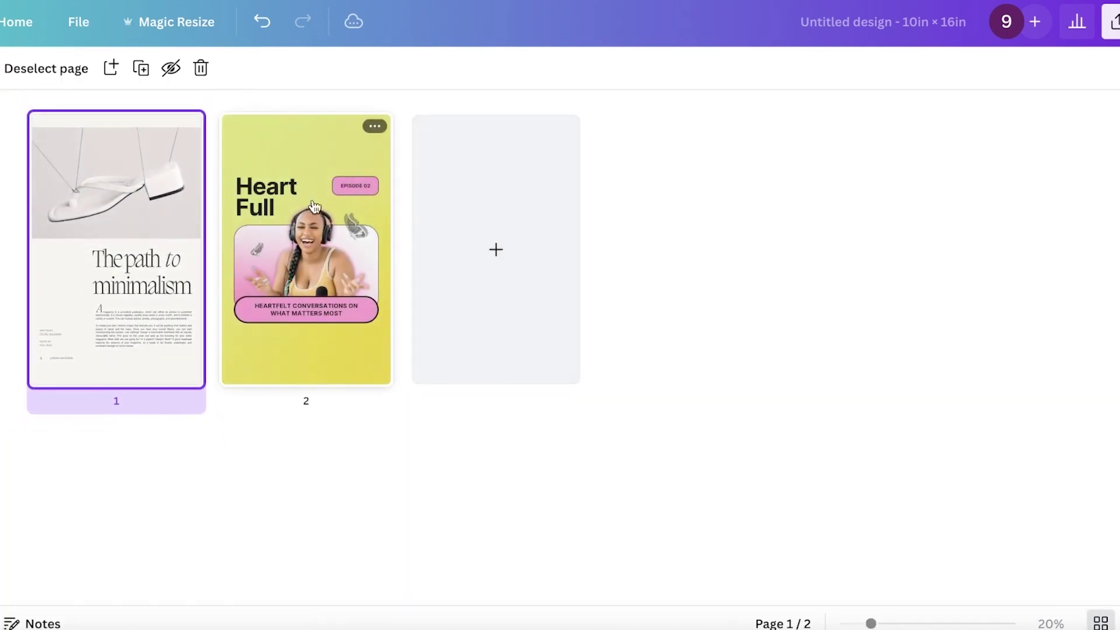
pyautogui.click(375, 126)
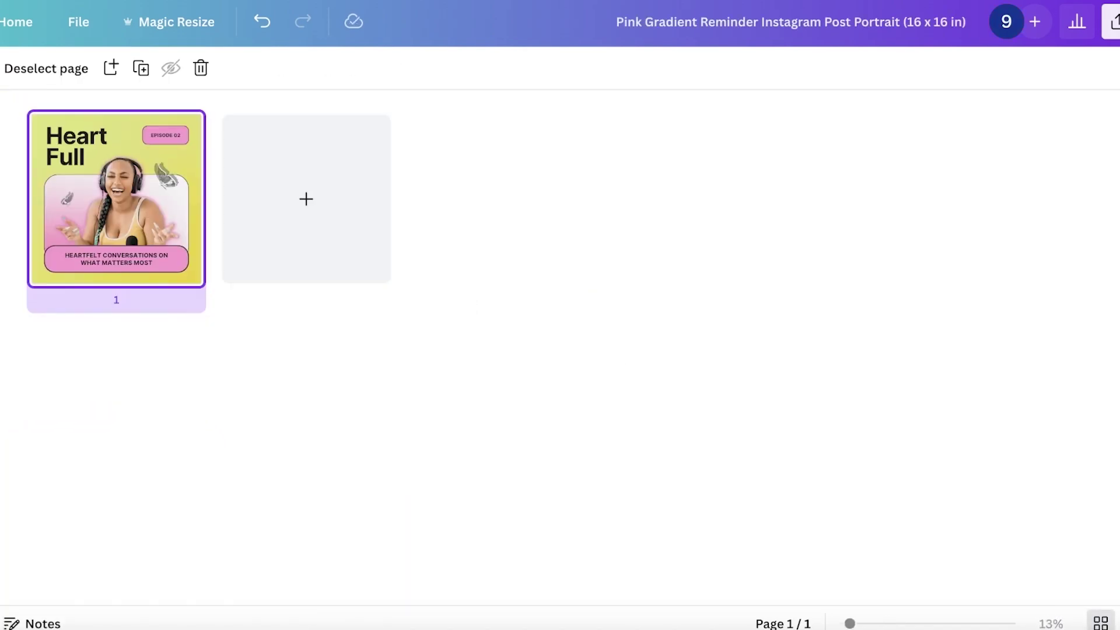
pyautogui.click(303, 168)
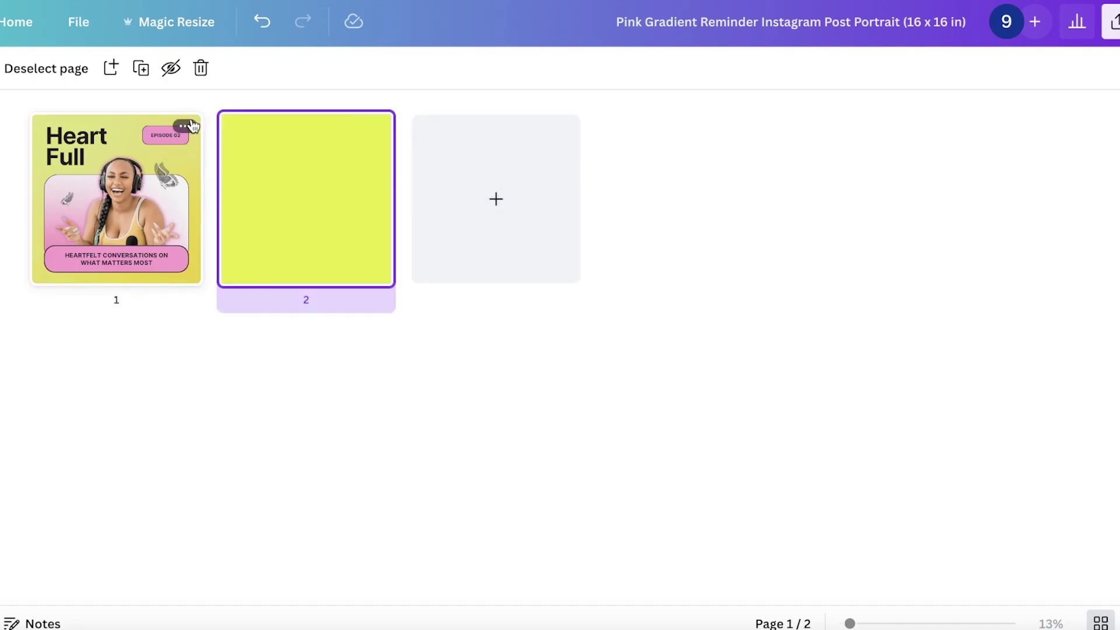
pyautogui.click(186, 125)
pyautogui.click(229, 309)
pyautogui.doubleClick(92, 195)
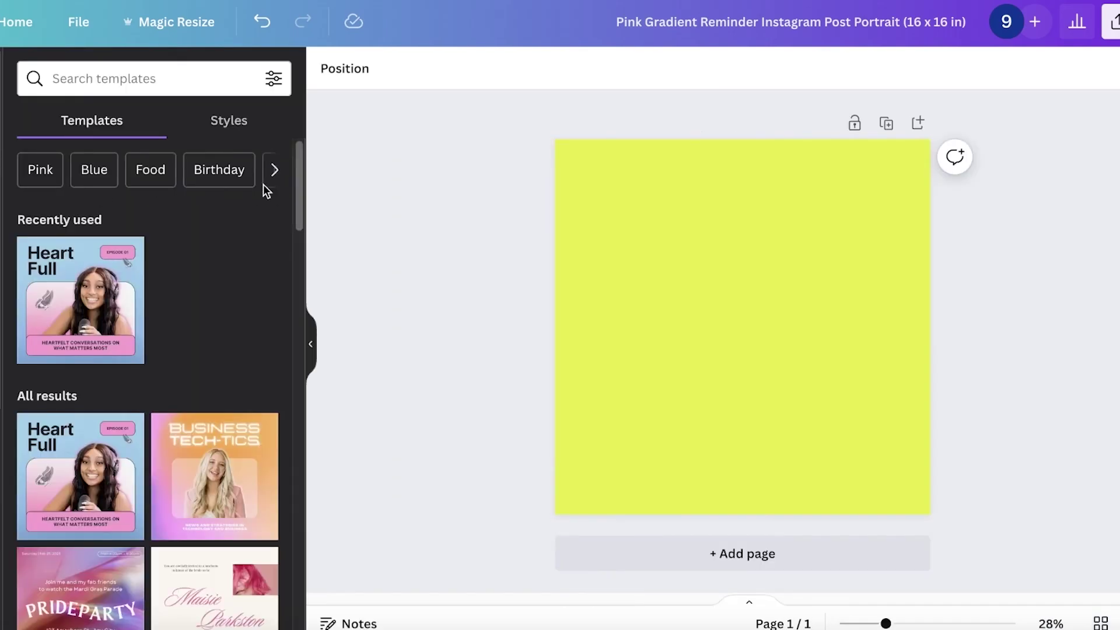
# Step: Change the blank page's background color to white in the 16 x 16 in design
pyautogui.click(628, 186)
pyautogui.click(327, 68)
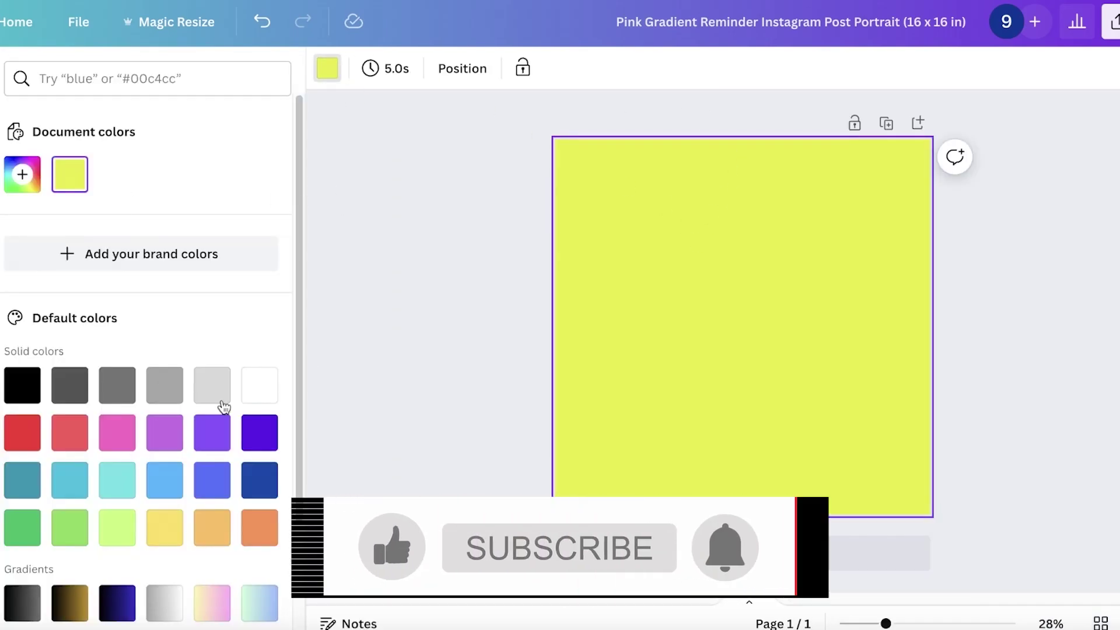
pyautogui.click(260, 382)
pyautogui.press('Escape')
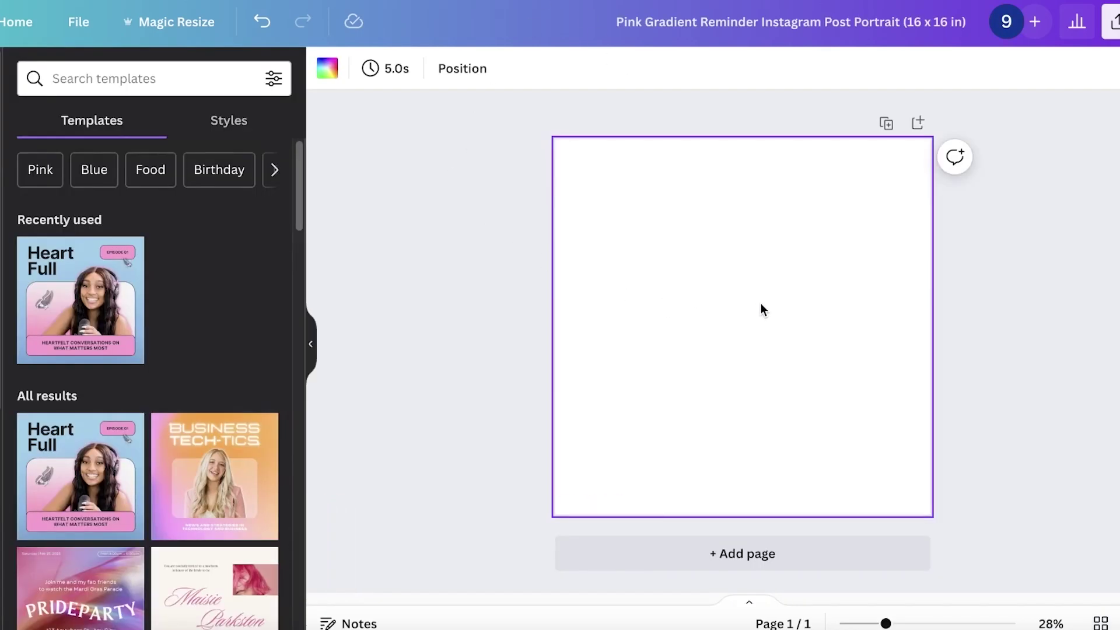
# Step: Paste the minimalism page into the 16 x 16 in design, and add a second page to the 10 x 16 in design
pyautogui.hotkey('ctrl', 'v')
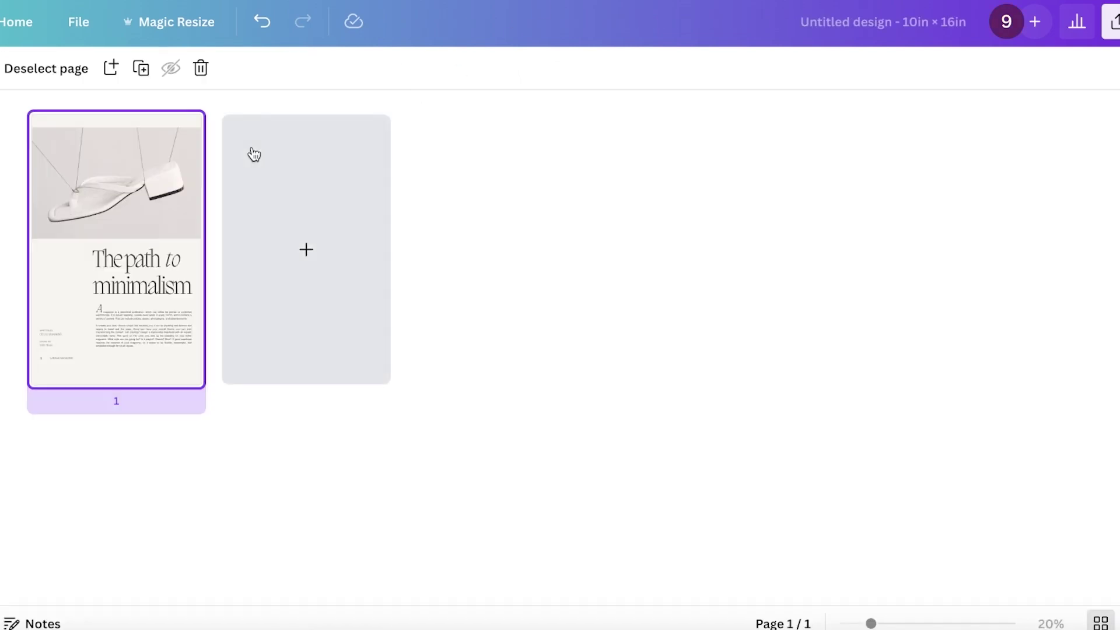
pyautogui.click(250, 154)
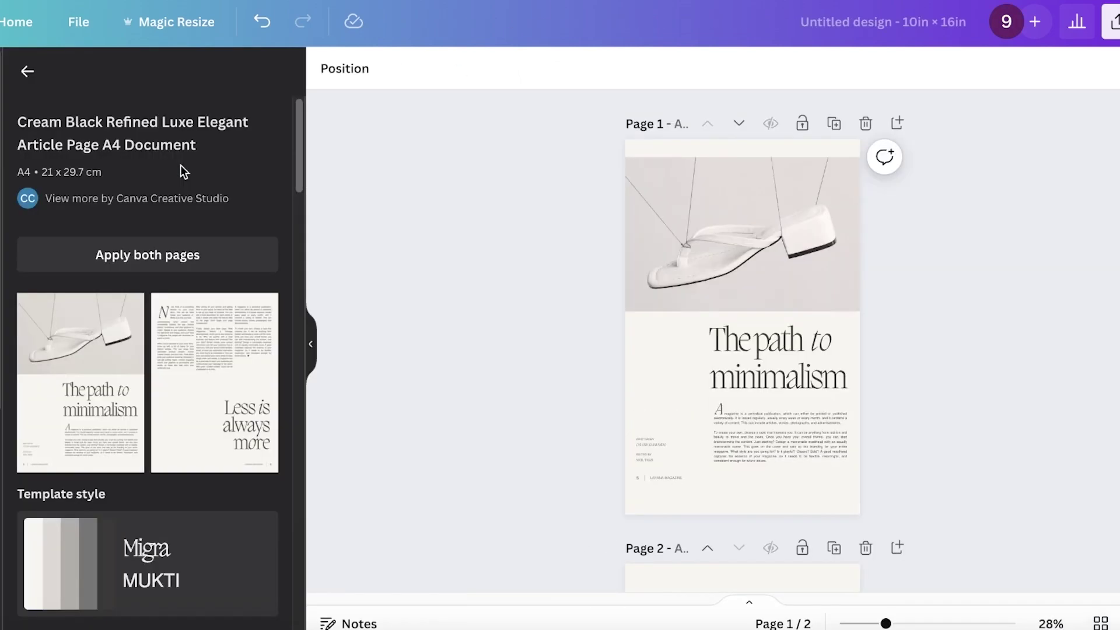
pyautogui.moveTo(886, 623); pyautogui.dragTo(900, 623)
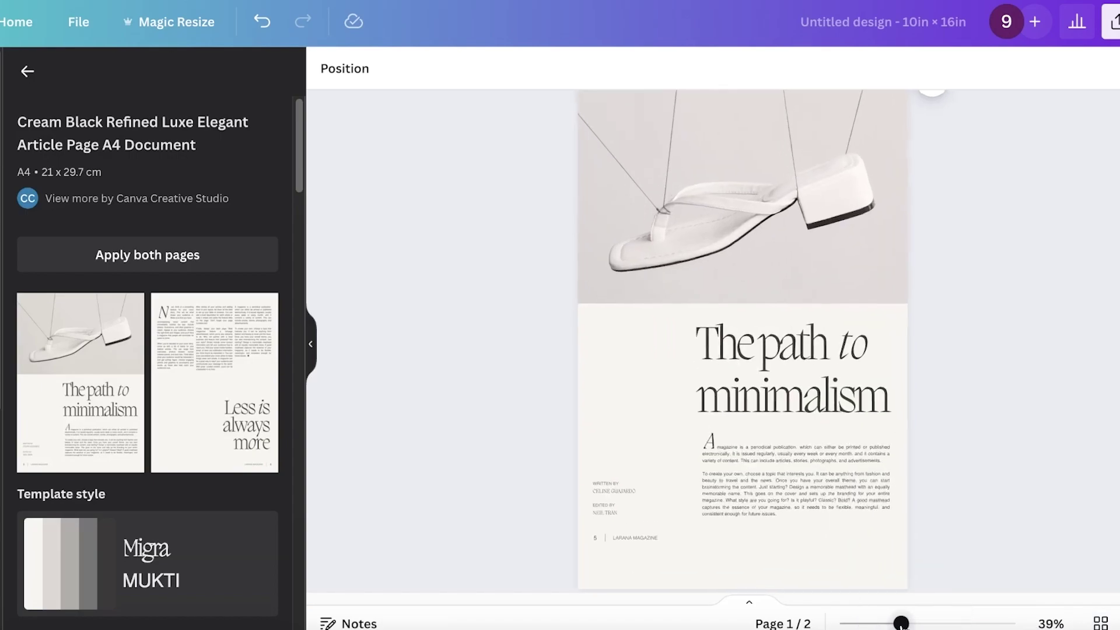
pyautogui.scroll(1, 930, 410)
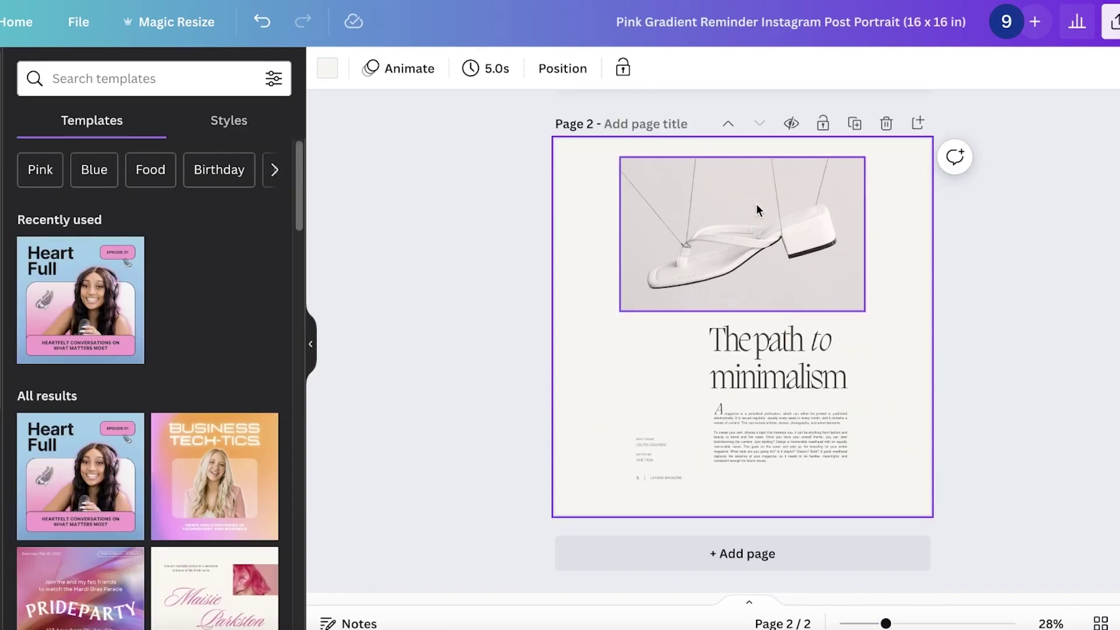
# Step: Stretch the shoe photo on page 2 of the 16 x 16 in design past both side edges and adjust its crop
pyautogui.click(818, 229)
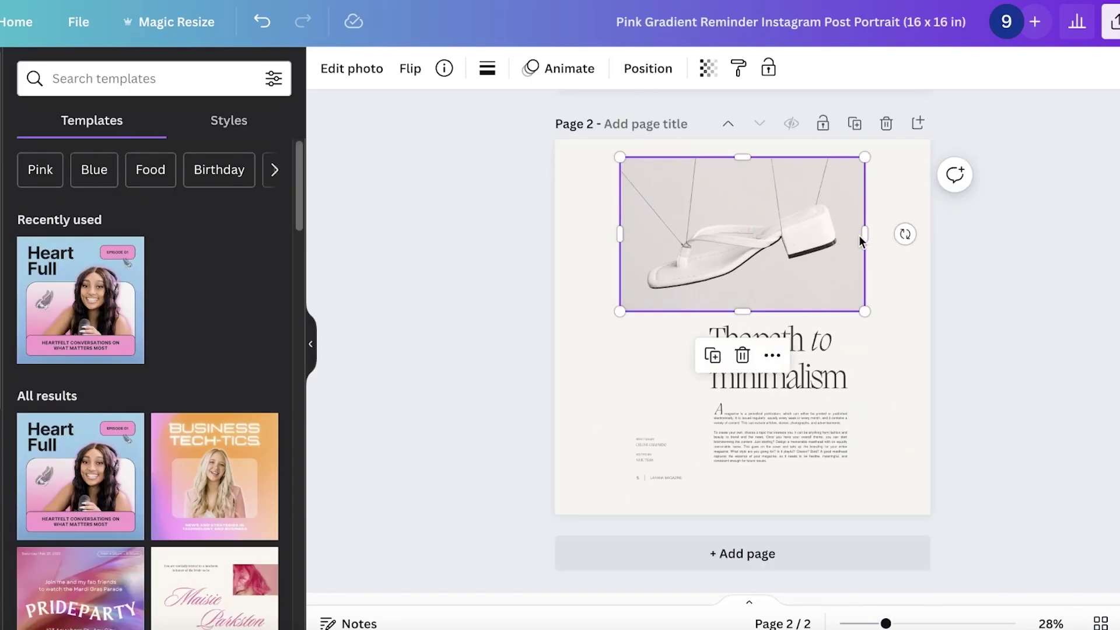
pyautogui.moveTo(871, 232); pyautogui.dragTo(963, 230)
pyautogui.moveTo(621, 233); pyautogui.dragTo(538, 223)
pyautogui.doubleClick(657, 237)
pyautogui.moveTo(658, 237); pyautogui.dragTo(658, 198)
pyautogui.click(1002, 201)
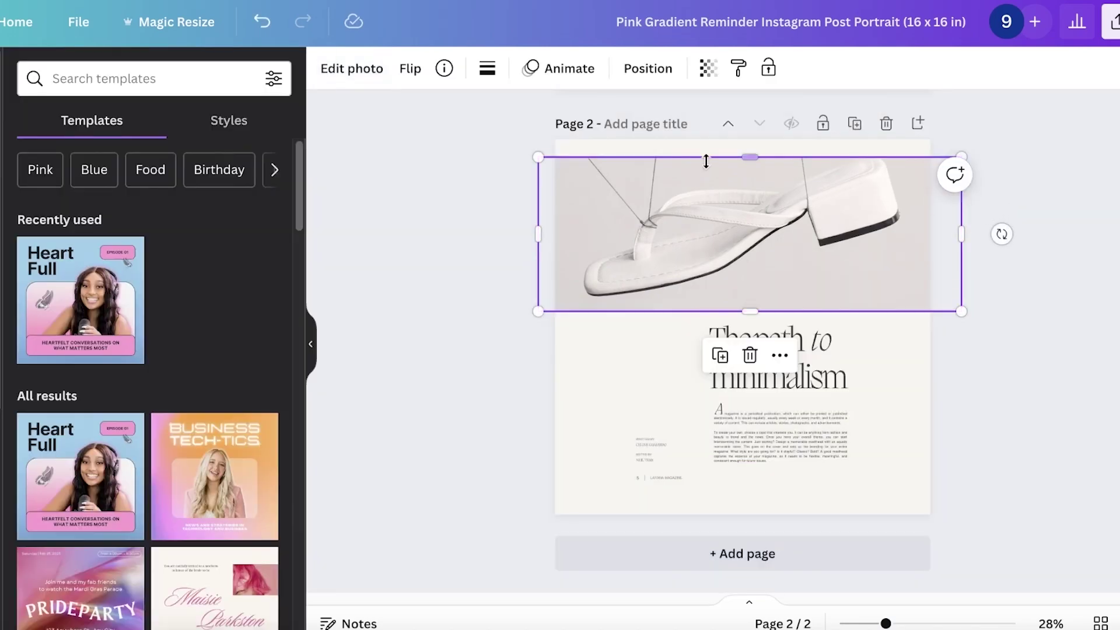
# Step: Make the shoe photo taller at its upper edge and shift it slightly down, close above the headline
pyautogui.moveTo(752, 151); pyautogui.dragTo(752, 137)
pyautogui.moveTo(749, 226); pyautogui.dragTo(752, 234)
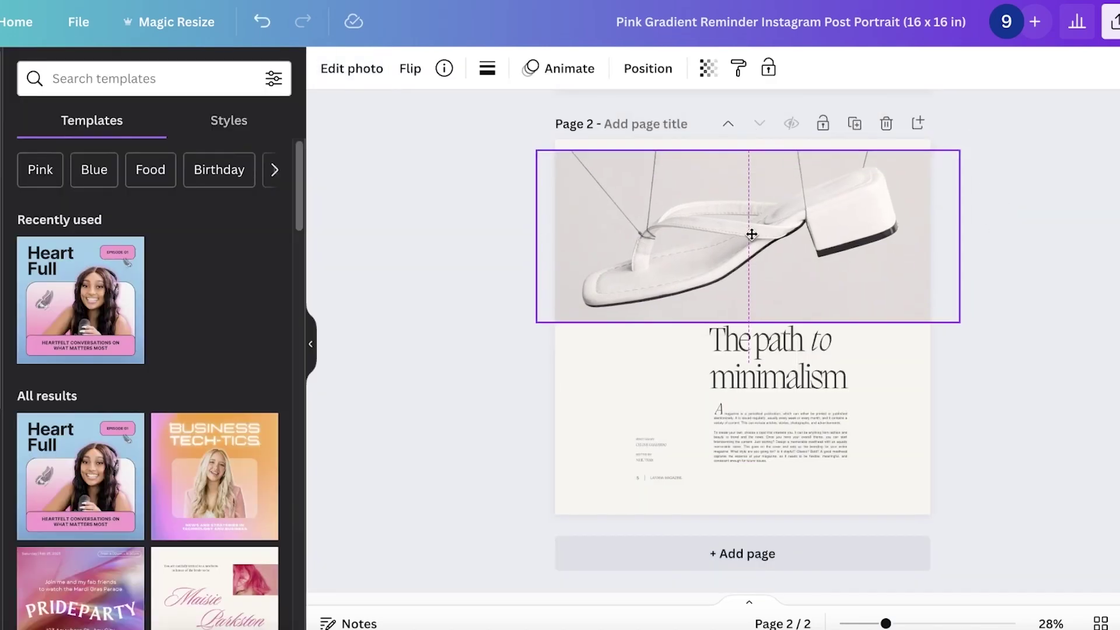
pyautogui.click(645, 357)
# Step: Group the text pieces of the headline "The path to minimalism" and move the group slightly right and down
pyautogui.moveTo(793, 349); pyautogui.dragTo(841, 386)
pyautogui.click(700, 374)
pyautogui.moveTo(700, 373); pyautogui.dragTo(809, 382)
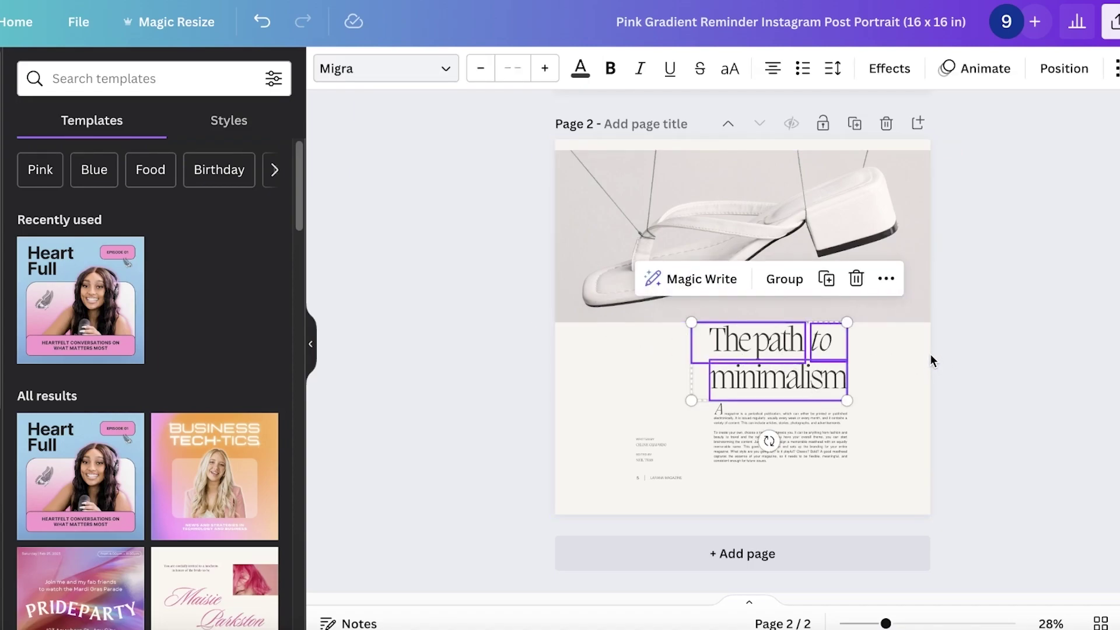
pyautogui.click(783, 280)
pyautogui.moveTo(769, 352); pyautogui.dragTo(803, 367)
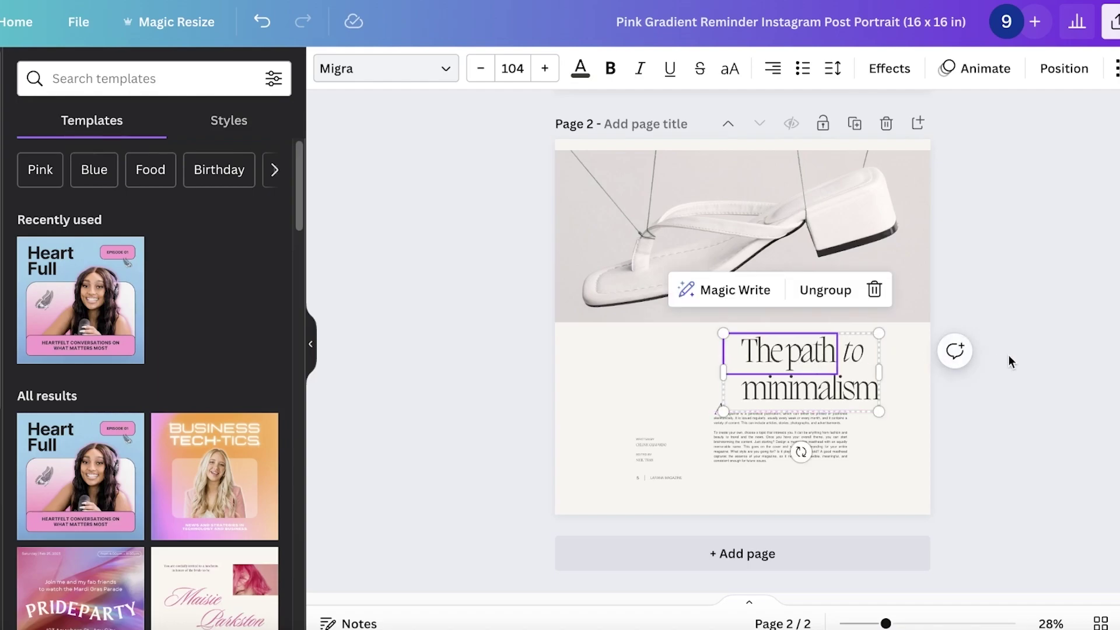
pyautogui.click(991, 339)
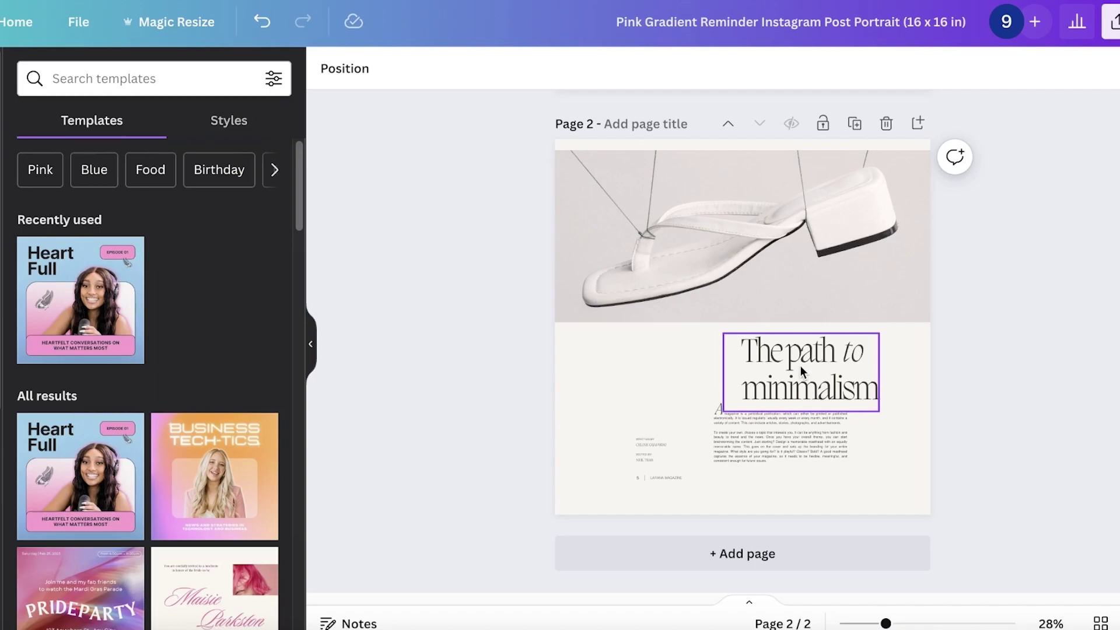
pyautogui.click(590, 382)
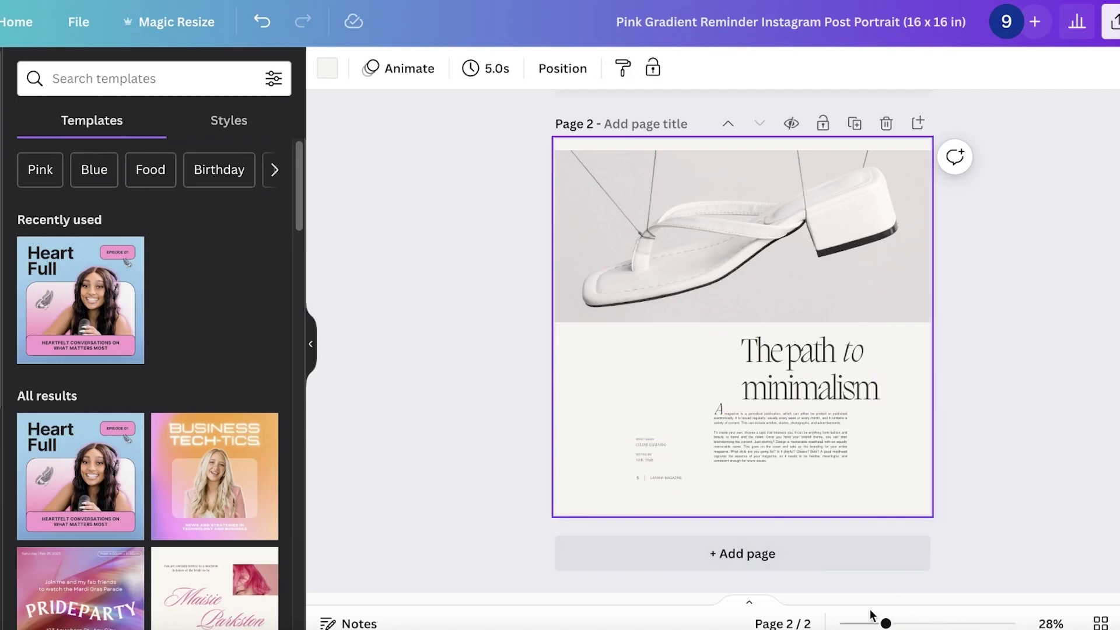
# Step: Group the written-by and edited-by credits with the magazine footer line and enlarge the group
pyautogui.moveTo(886, 623); pyautogui.dragTo(895, 623)
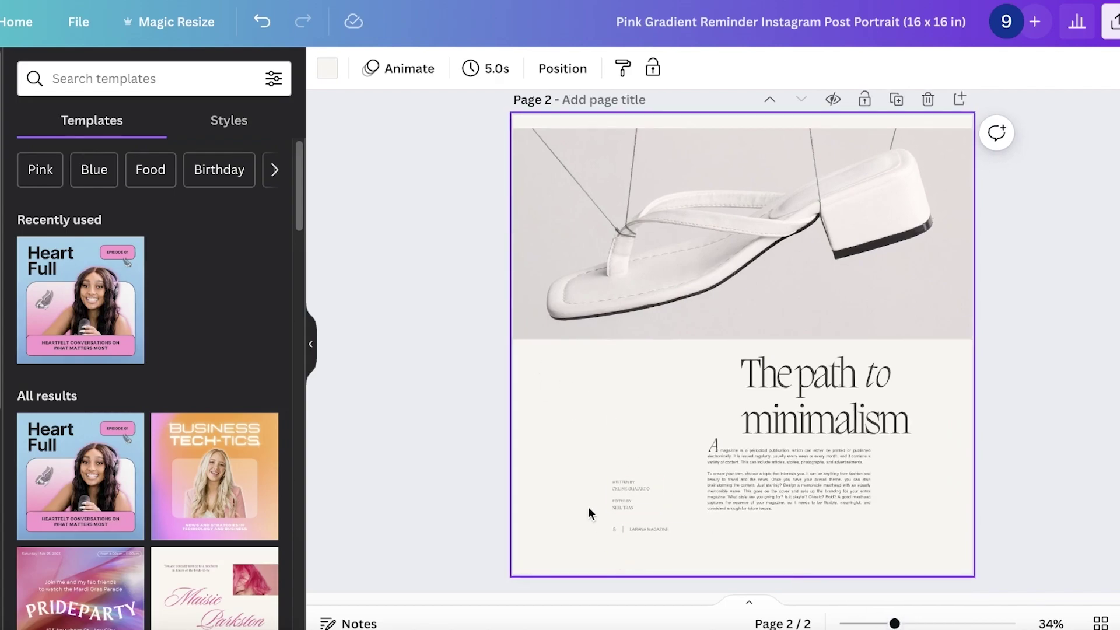
pyautogui.moveTo(551, 414); pyautogui.dragTo(670, 546)
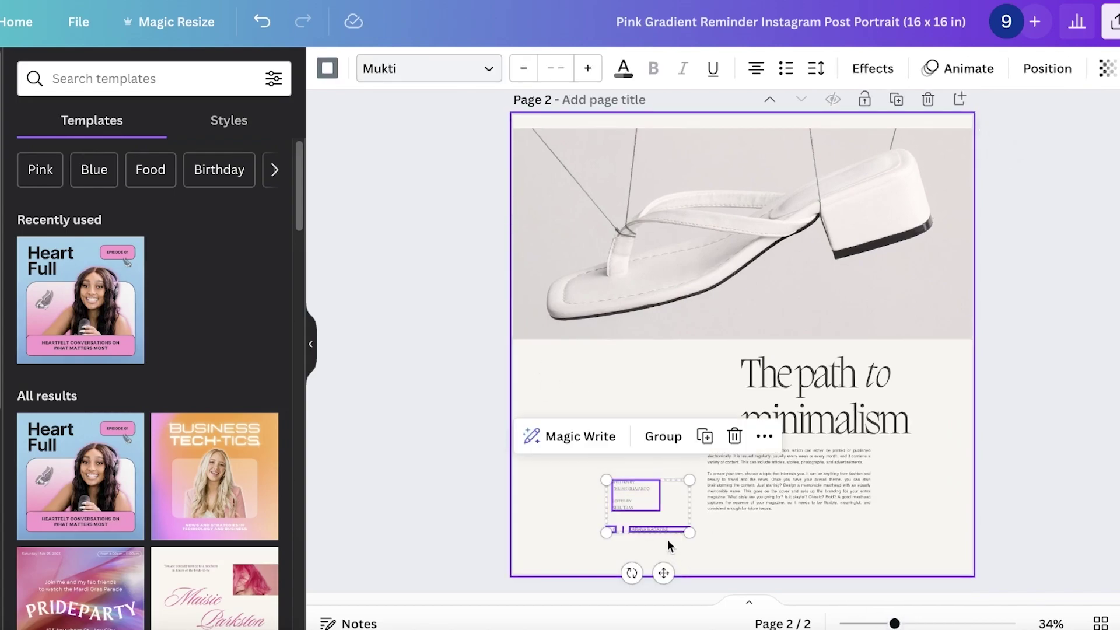
pyautogui.click(663, 436)
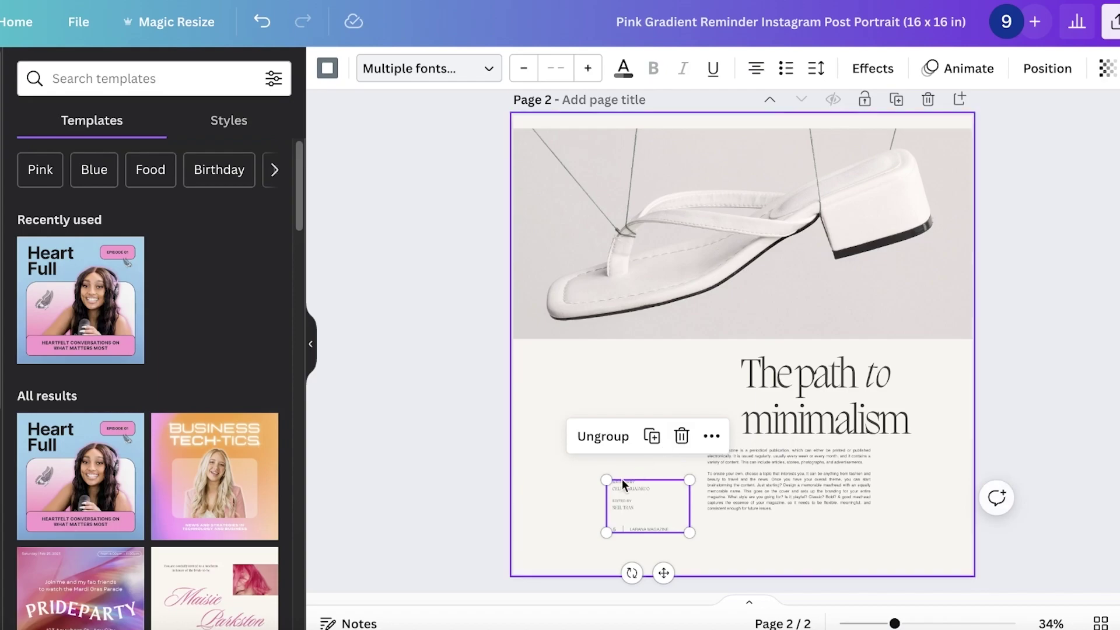
pyautogui.moveTo(607, 480); pyautogui.dragTo(561, 450)
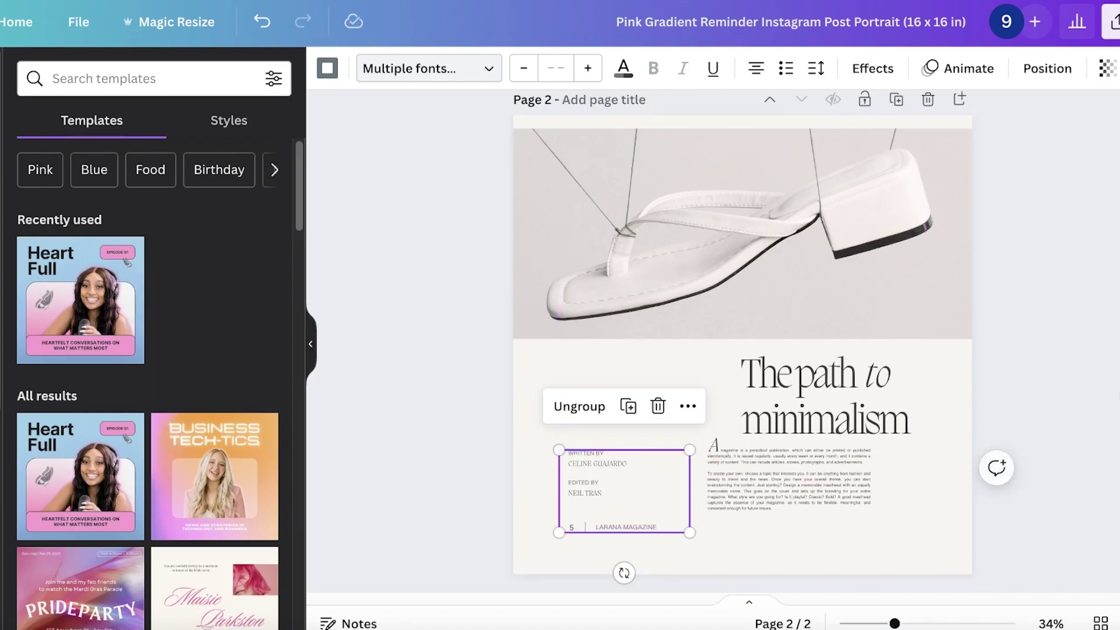
# Step: Move the enlarged credits group toward the lower-left corner of the page
pyautogui.click(1035, 391)
pyautogui.moveTo(618, 476); pyautogui.dragTo(588, 502)
pyautogui.click(677, 430)
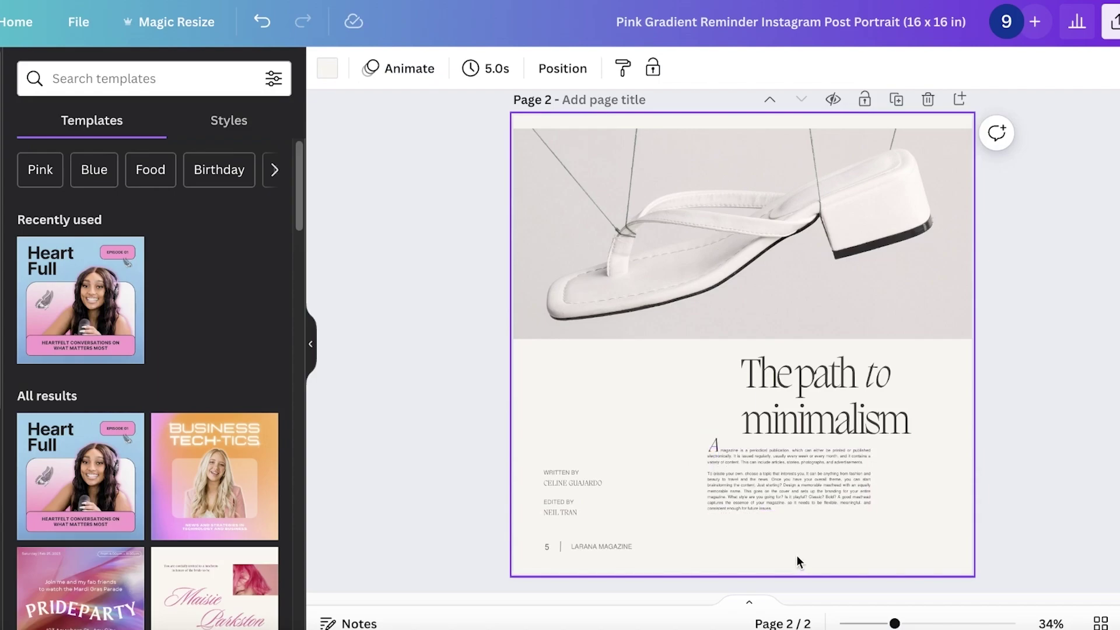
# Step: Enlarge the body text together with its drop cap and shift both left below the headline
pyautogui.moveTo(794, 557); pyautogui.dragTo(702, 451)
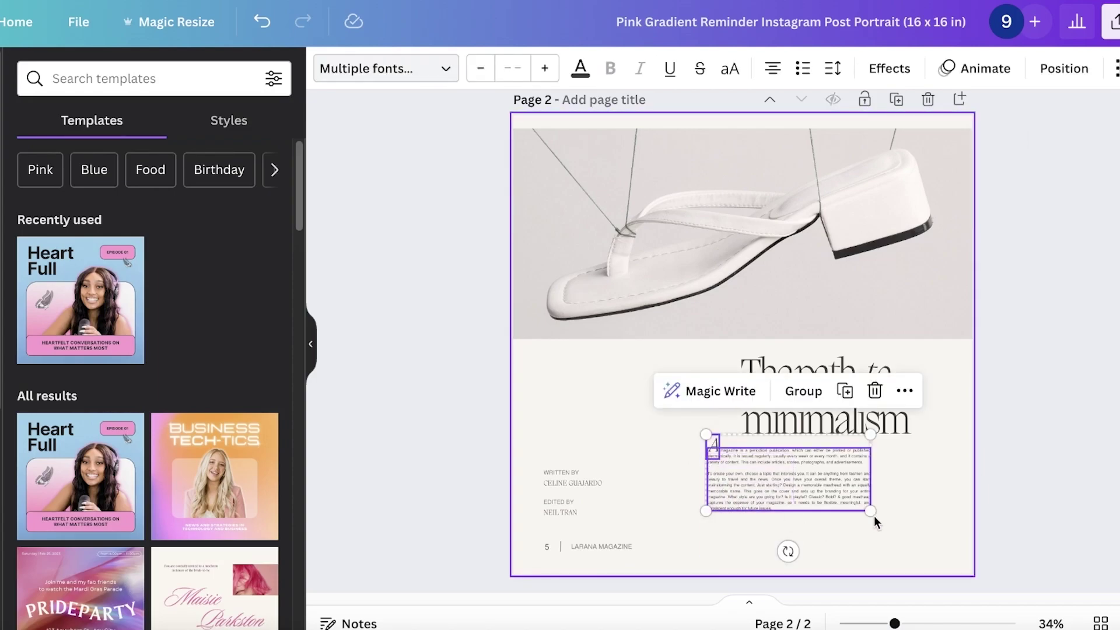
pyautogui.moveTo(870, 511); pyautogui.dragTo(966, 555)
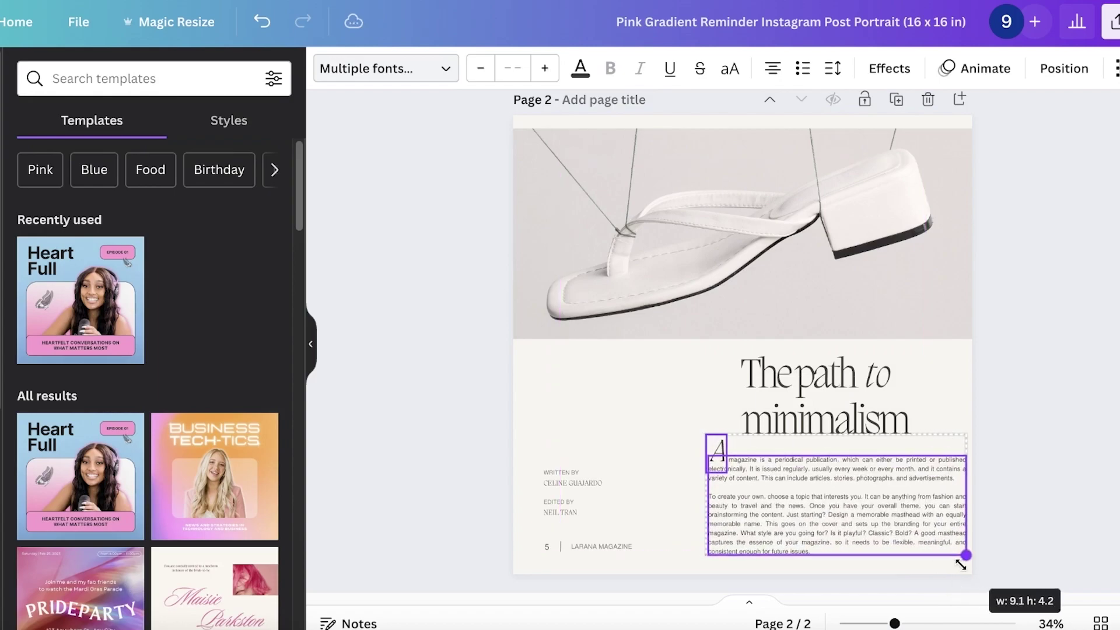
pyautogui.moveTo(837, 502); pyautogui.dragTo(799, 501)
pyautogui.click(1024, 405)
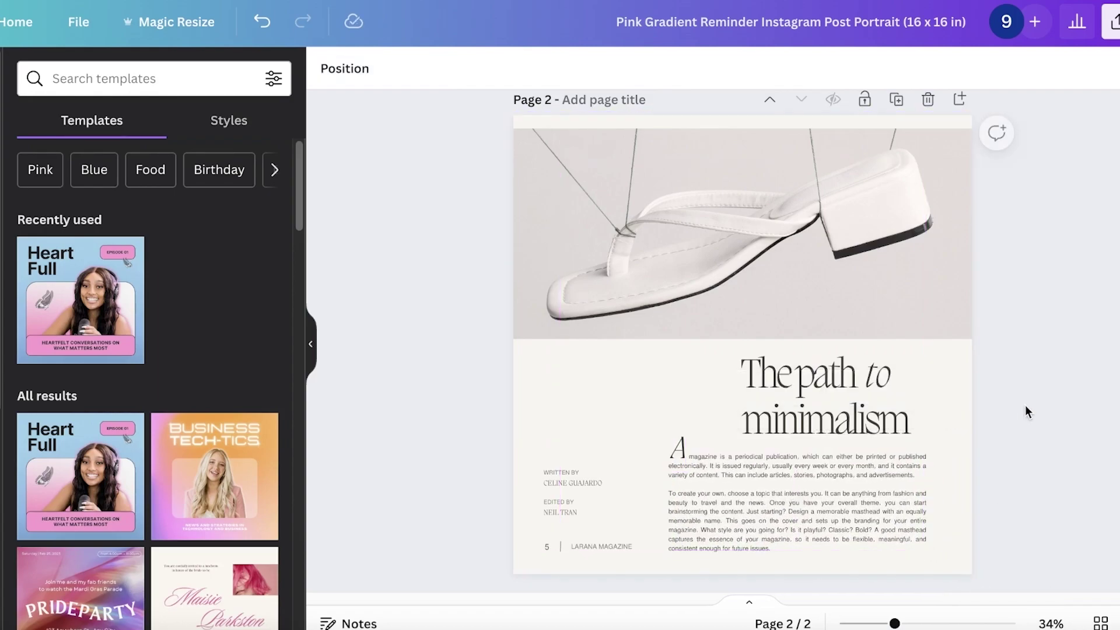
# Step: Move the grouped headline "The path to minimalism" slightly to the left
pyautogui.click(902, 399)
pyautogui.moveTo(791, 408); pyautogui.dragTo(773, 412)
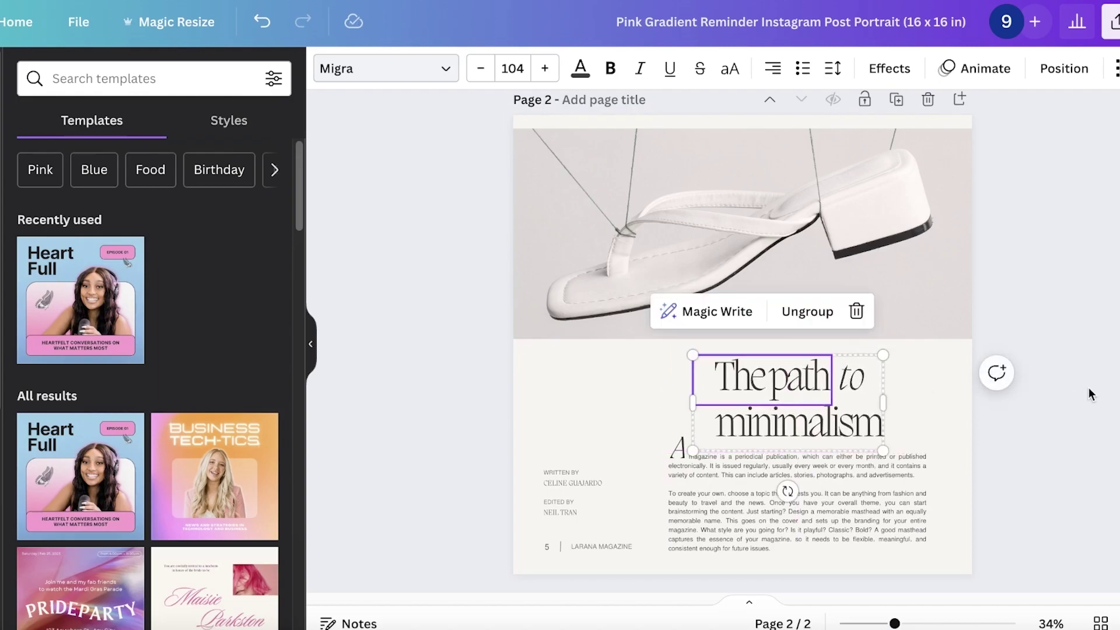
pyautogui.click(1087, 386)
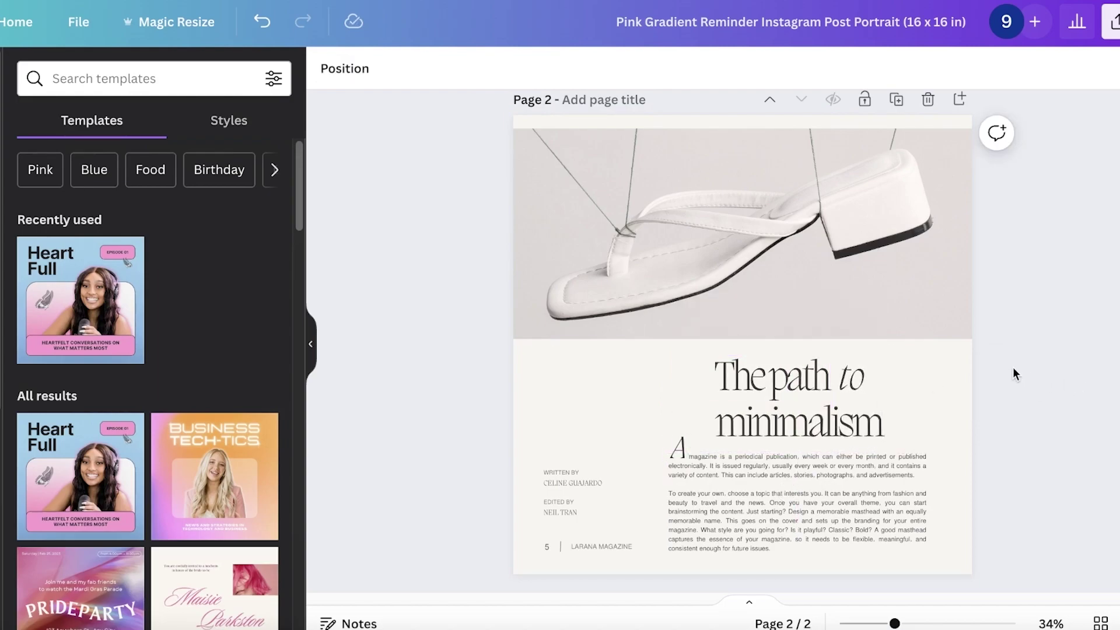
# Step: Ungroup the headline and shift "The path" and "to" left, independently of "minimalism"
pyautogui.click(769, 411)
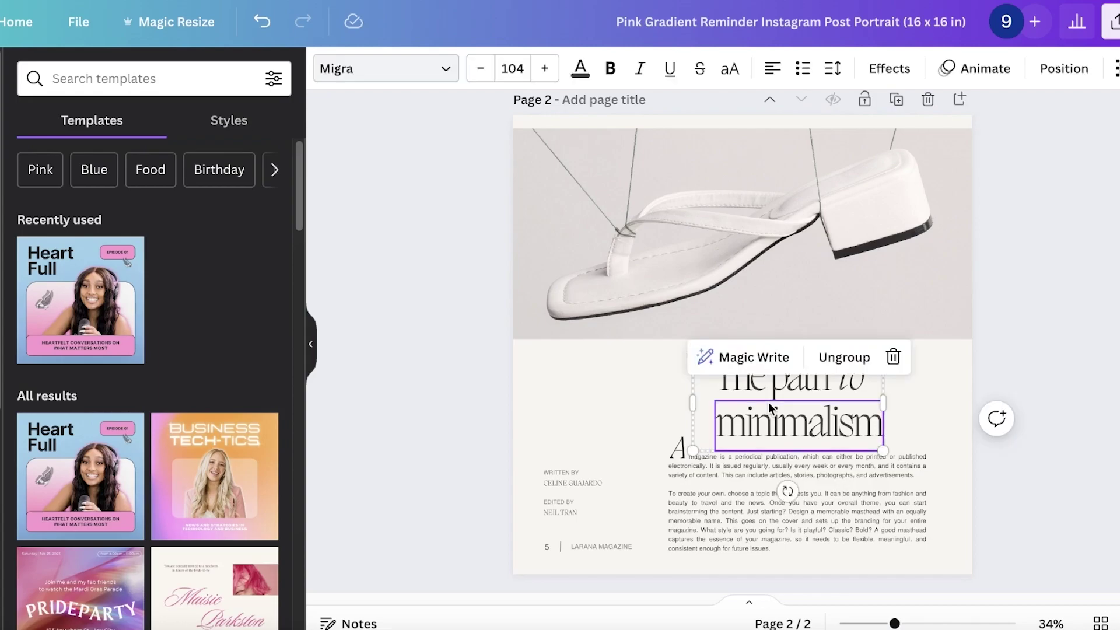
pyautogui.click(844, 357)
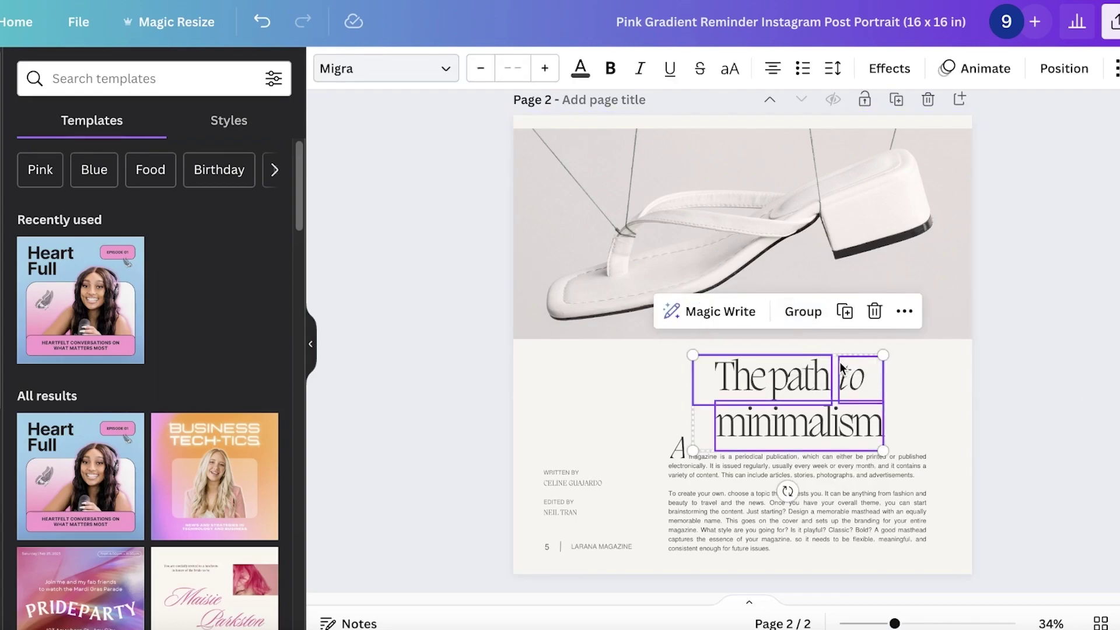
pyautogui.click(1104, 374)
pyautogui.moveTo(753, 378); pyautogui.dragTo(733, 377)
pyautogui.click(852, 375)
pyautogui.moveTo(852, 375); pyautogui.dragTo(841, 375)
# Step: Insert a space between "The" and "path" in the headline's first line
pyautogui.click(752, 381)
pyautogui.doubleClick(752, 381)
pyautogui.click(750, 379)
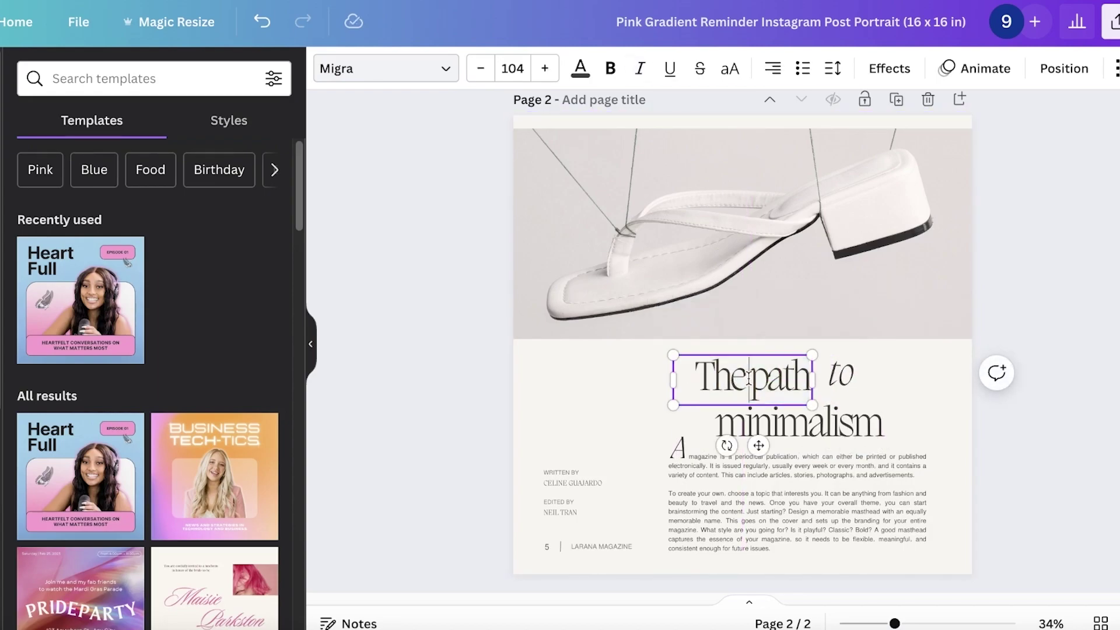
pyautogui.click(904, 382)
# Step: Lower "The path" and "to" slightly and move "minimalism" right to stagger the headline lines
pyautogui.click(755, 379)
pyautogui.moveTo(755, 379); pyautogui.dragTo(757, 385)
pyautogui.moveTo(841, 375); pyautogui.dragTo(845, 389)
pyautogui.moveTo(867, 410)
pyautogui.mouseDown()
pyautogui.moveTo(895, 430)
pyautogui.moveTo(868, 411)
pyautogui.mouseUp()
pyautogui.click(766, 435)
pyautogui.moveTo(766, 435); pyautogui.dragTo(828, 439)
# Step: Shift "The path" and "to" further left, bringing "to" close beside "path"
pyautogui.moveTo(834, 386); pyautogui.dragTo(823, 387)
pyautogui.moveTo(755, 390); pyautogui.dragTo(747, 390)
pyautogui.moveTo(849, 398); pyautogui.dragTo(829, 389)
pyautogui.click(1065, 390)
pyautogui.moveTo(726, 389); pyautogui.dragTo(716, 389)
pyautogui.moveTo(836, 392); pyautogui.dragTo(826, 394)
pyautogui.click(1038, 368)
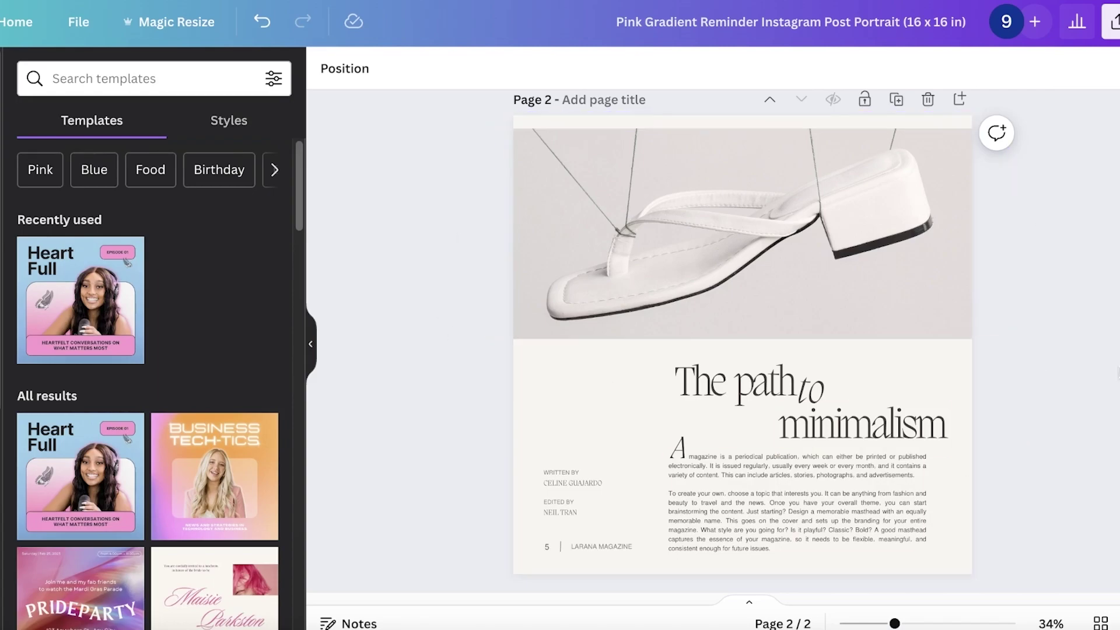
pyautogui.scroll(8, 1065, 357)
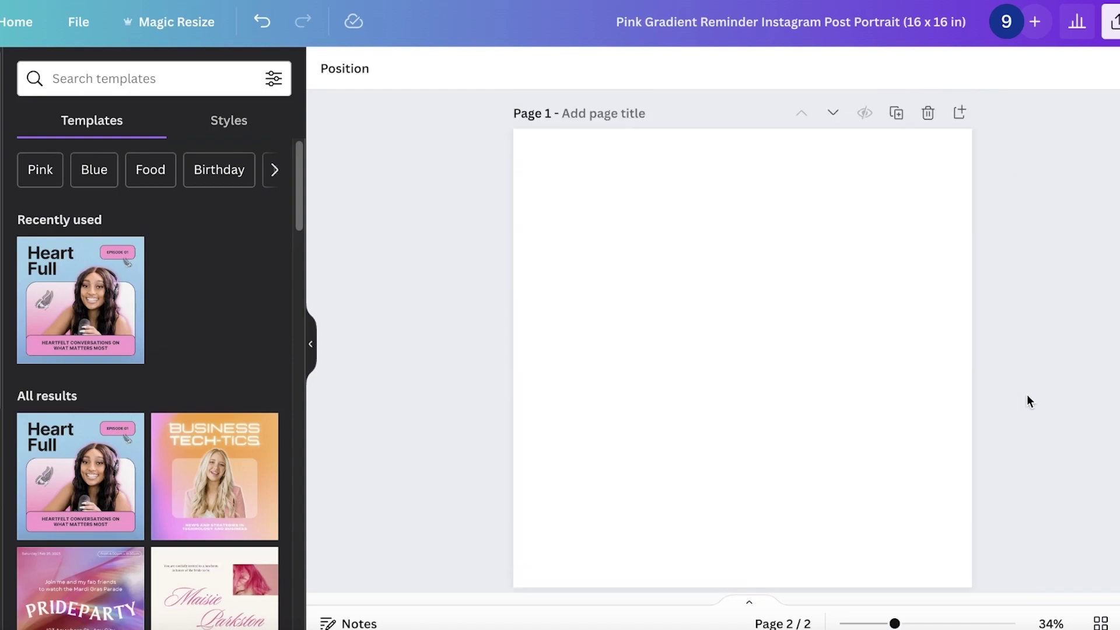
pyautogui.scroll(-7, 1026, 400)
pyautogui.scroll(-3, 1026, 394)
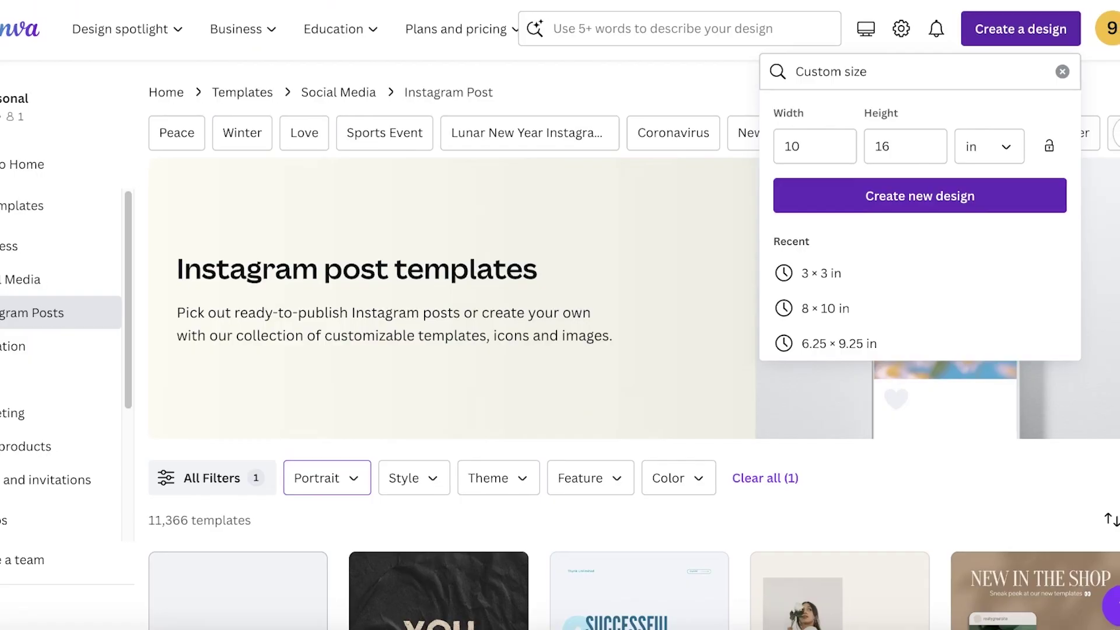
# Step: Search the template library for "book cover" and open the Book Cover templates category
pyautogui.scroll(-5, 560, 350)
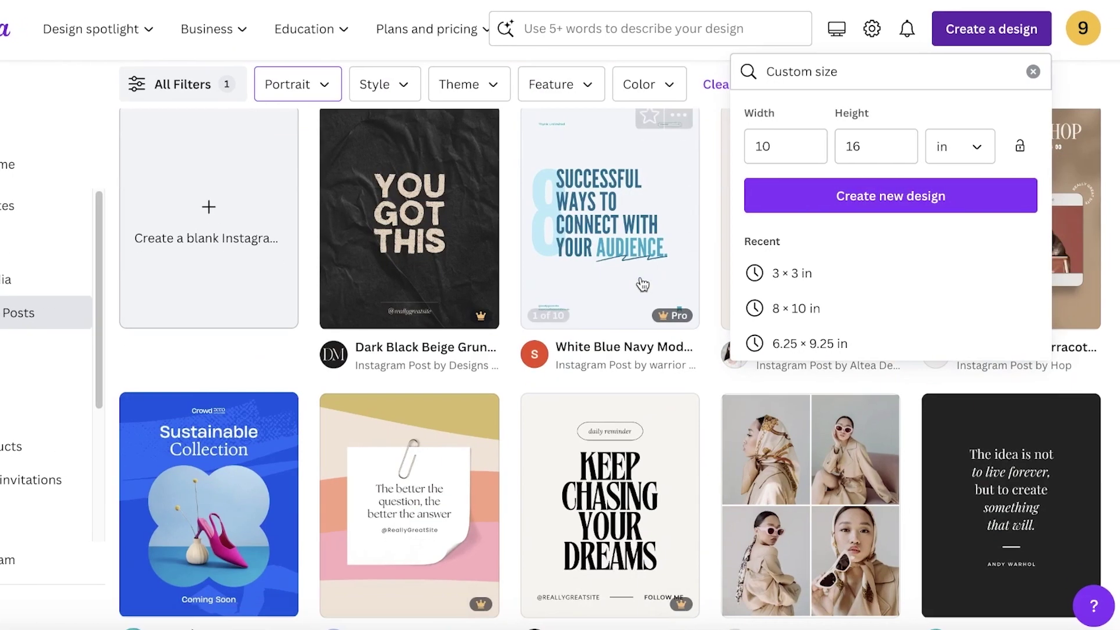
pyautogui.click(677, 24)
pyautogui.write('book co')
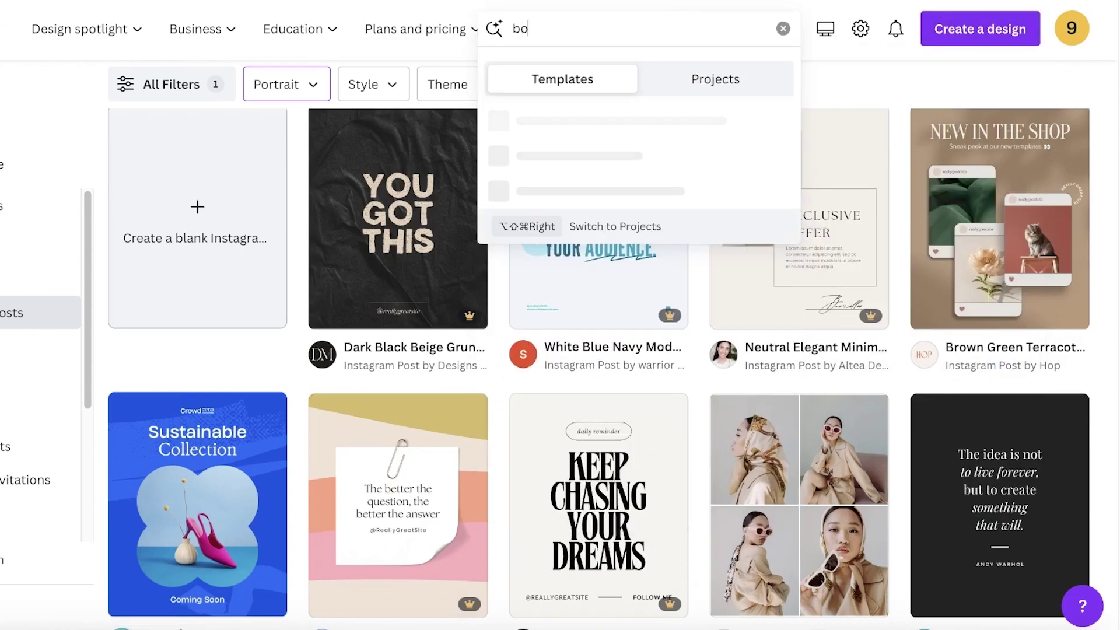
pyautogui.write('ver')
pyautogui.click(640, 270)
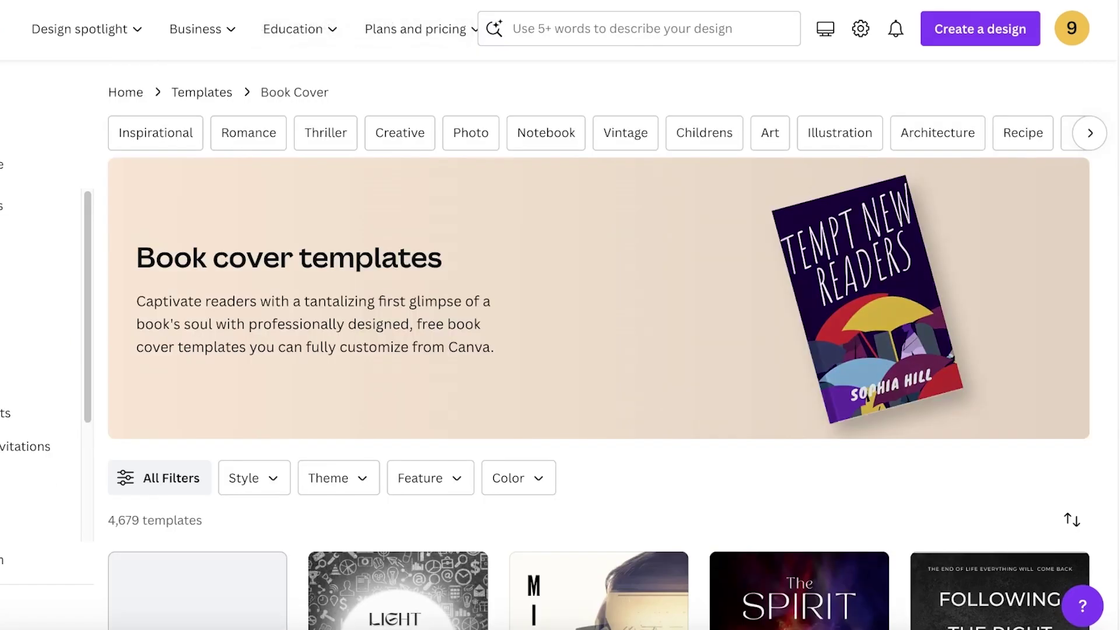
# Step: Browse the book cover templates, open the Navy and Peach Illustrated Business Tips Book Cover for customizing, and close its preview
pyautogui.scroll(-7, 719, 245)
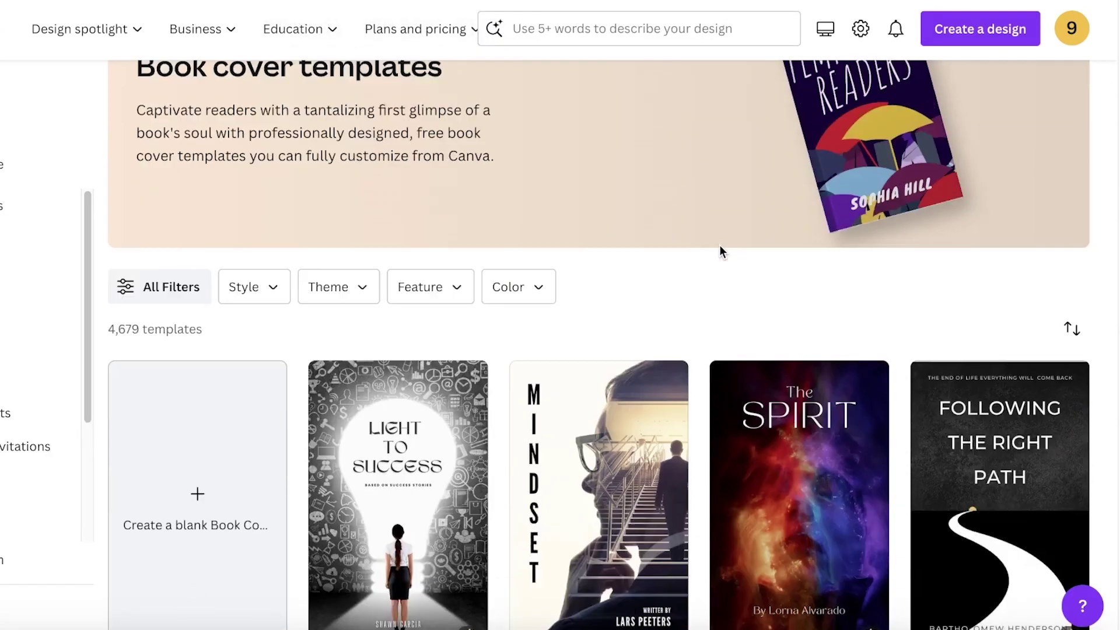
pyautogui.scroll(-4, 606, 254)
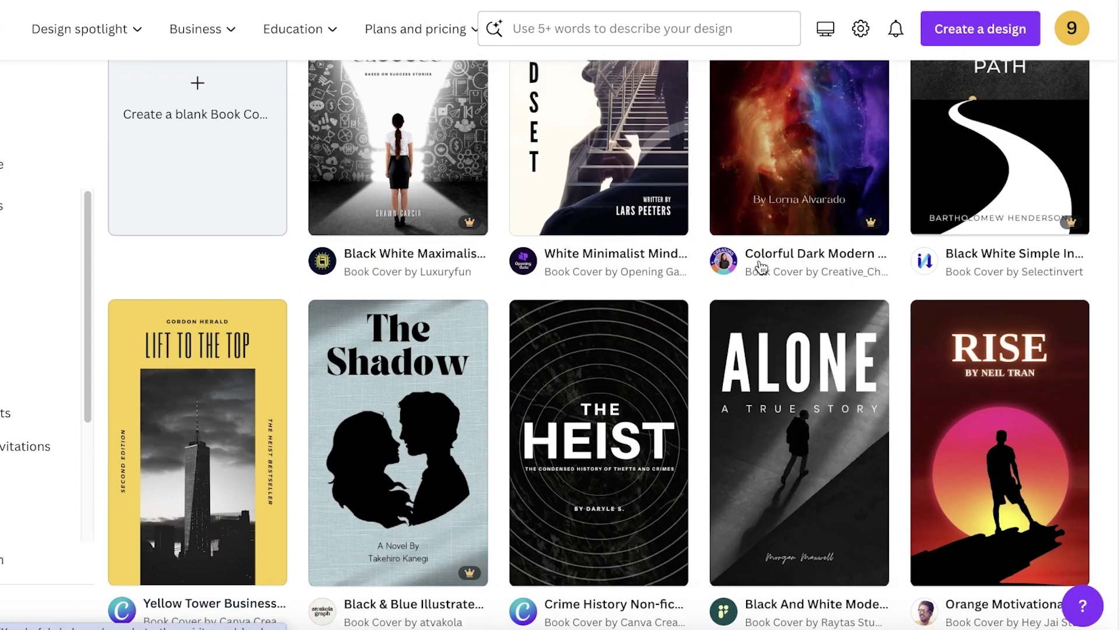
pyautogui.scroll(-9, 761, 266)
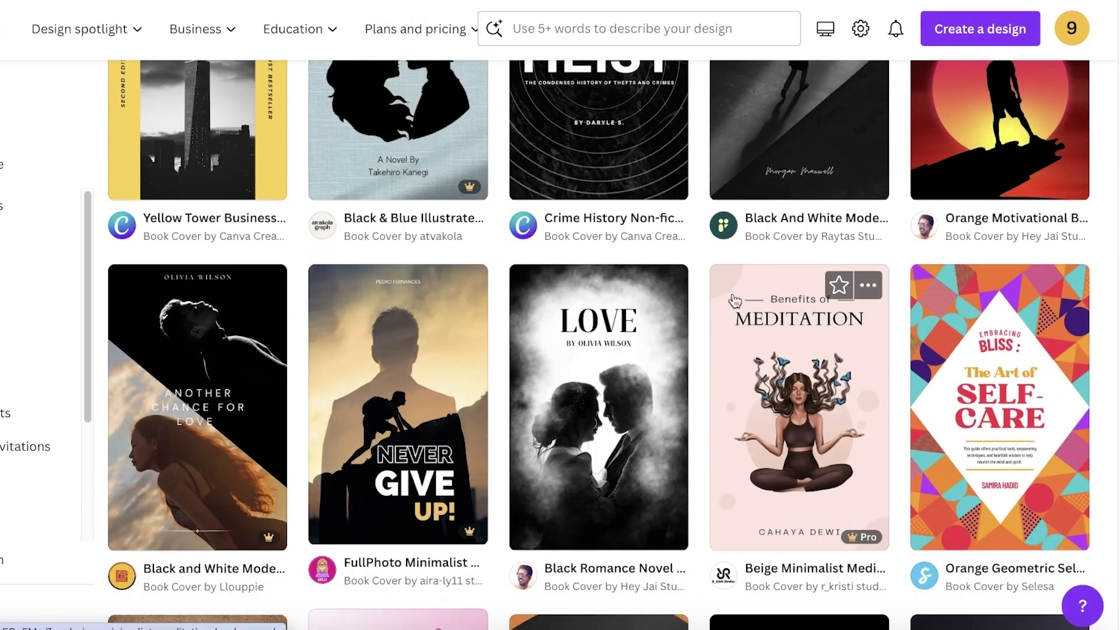
pyautogui.scroll(-4, 731, 305)
pyautogui.scroll(-3, 729, 303)
pyautogui.scroll(-8, 723, 308)
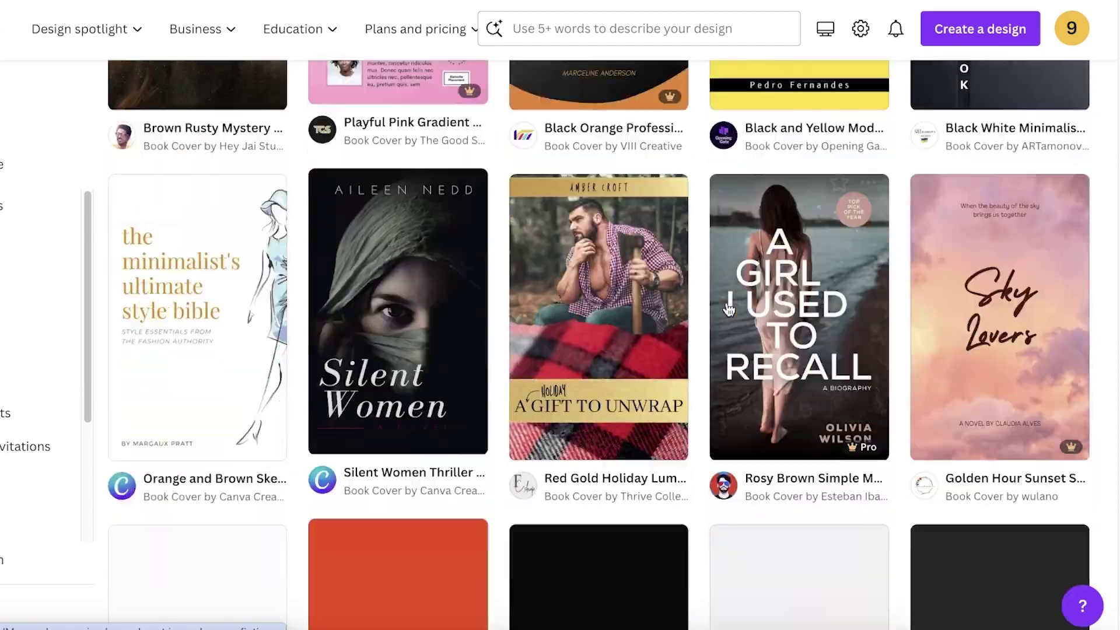
pyautogui.scroll(-1, 583, 325)
pyautogui.scroll(-7, 587, 328)
pyautogui.scroll(-3, 586, 328)
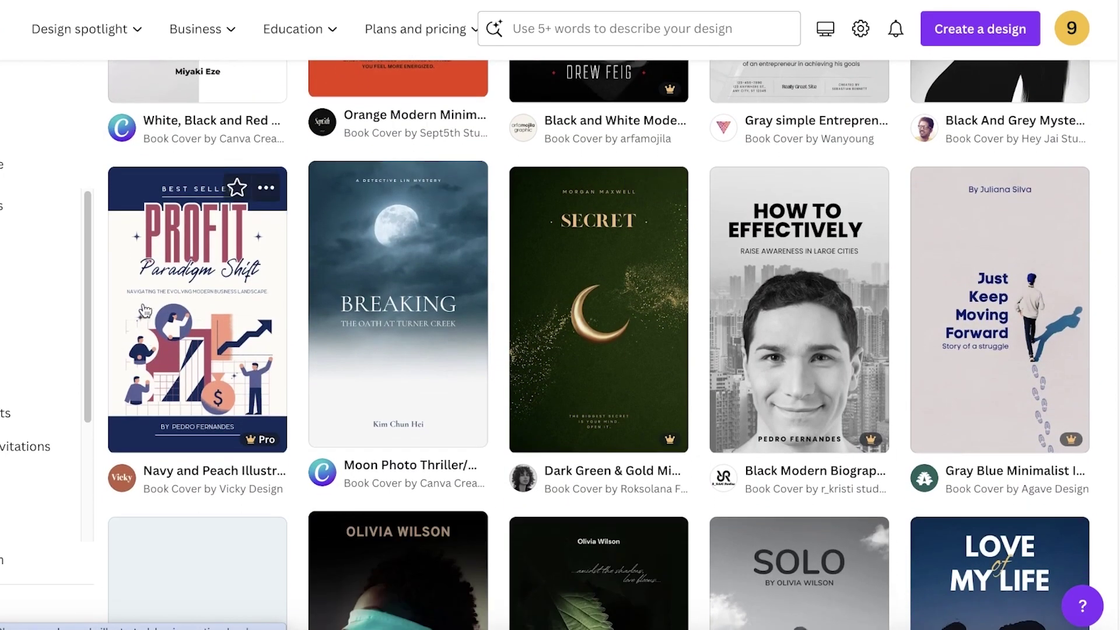
pyautogui.click(145, 311)
pyautogui.click(888, 226)
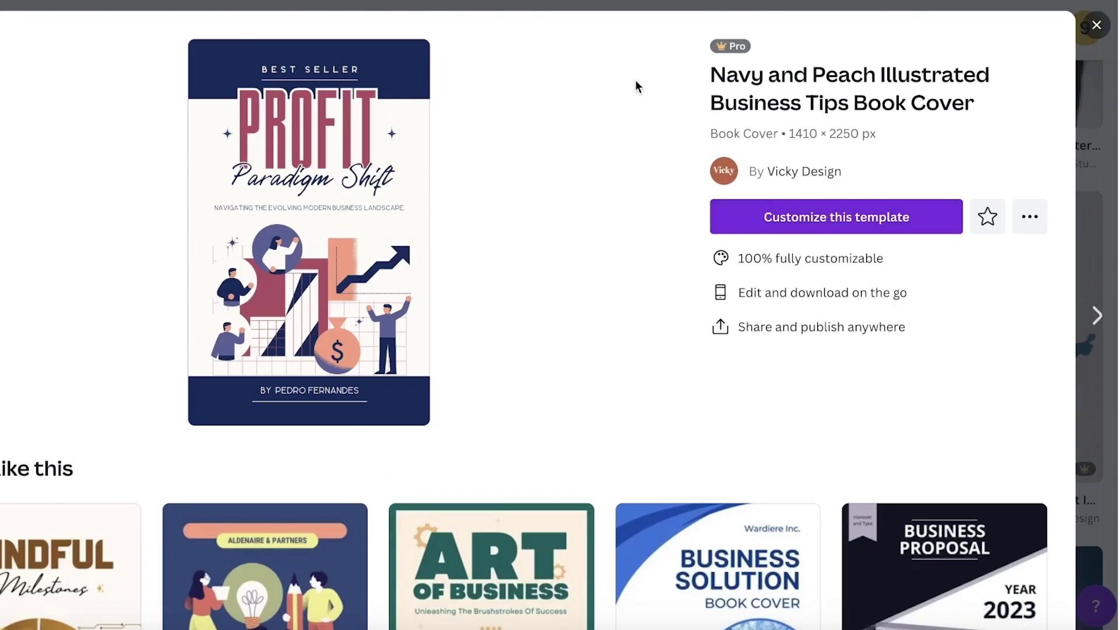
pyautogui.click(1092, 28)
# Step: Search for "instagram post", open the Instagram Posts templates and create a blank Instagram post
pyautogui.scroll(-15, 982, 57)
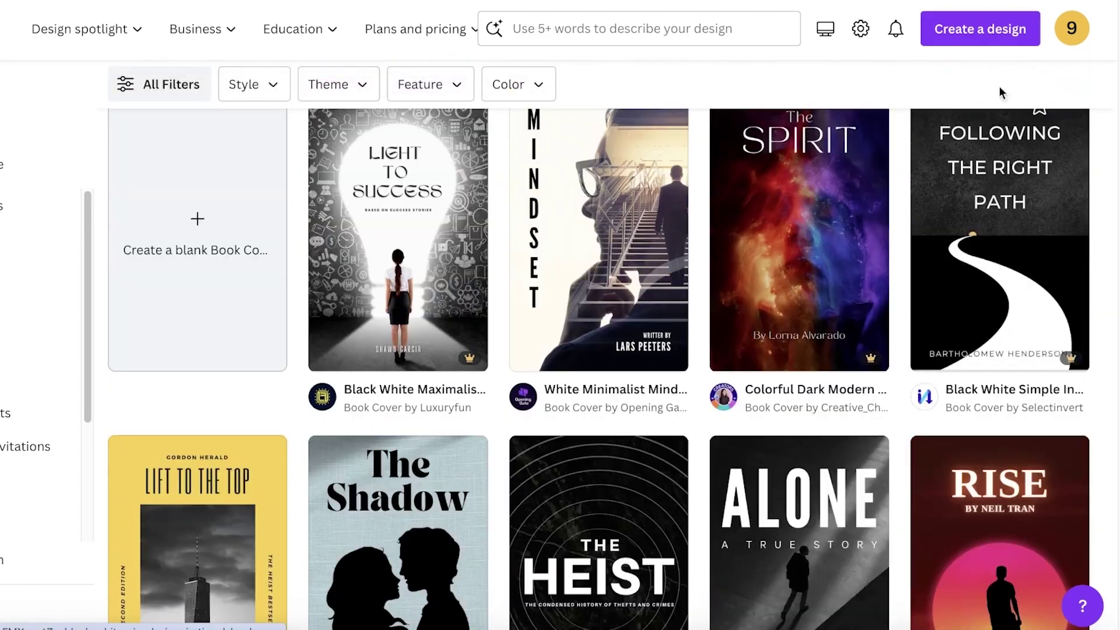
pyautogui.click(980, 40)
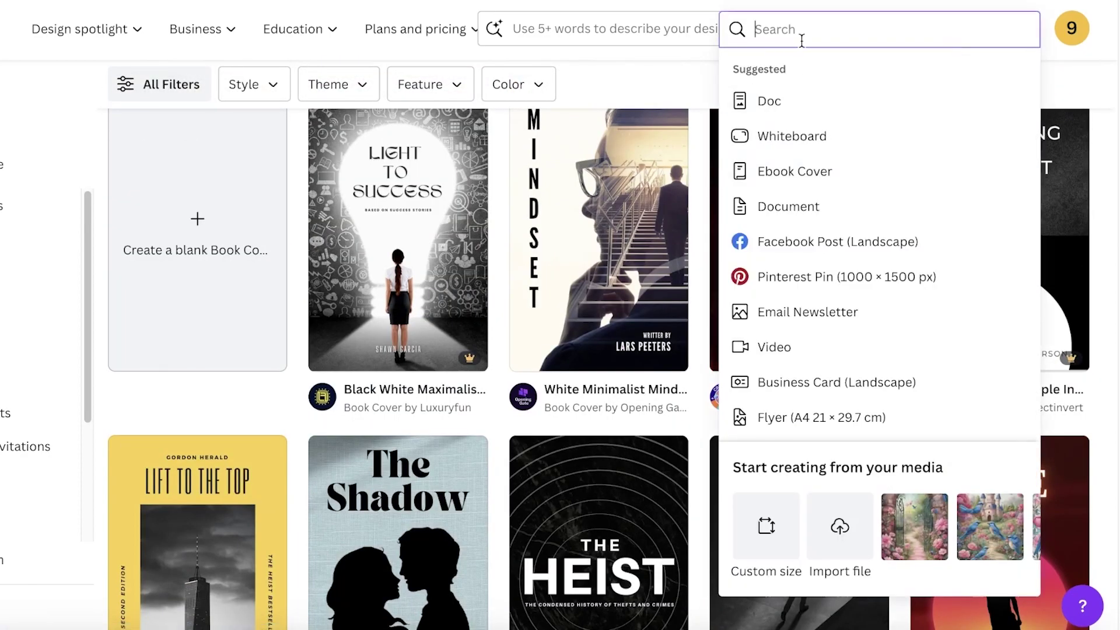
pyautogui.click(663, 30)
pyautogui.write('ins')
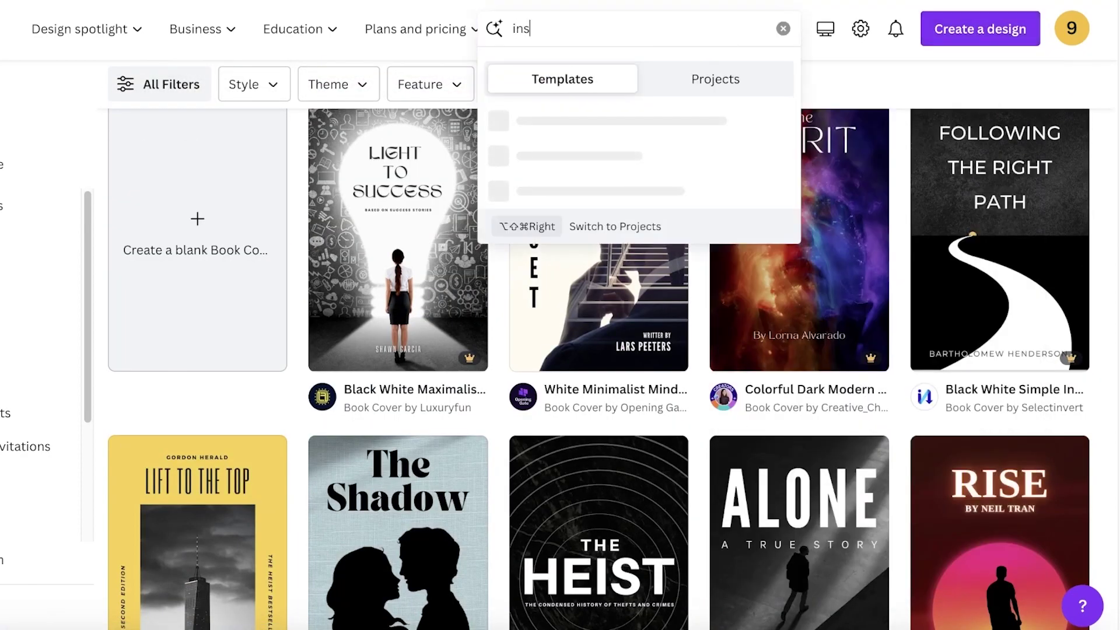
pyautogui.write('tagram post')
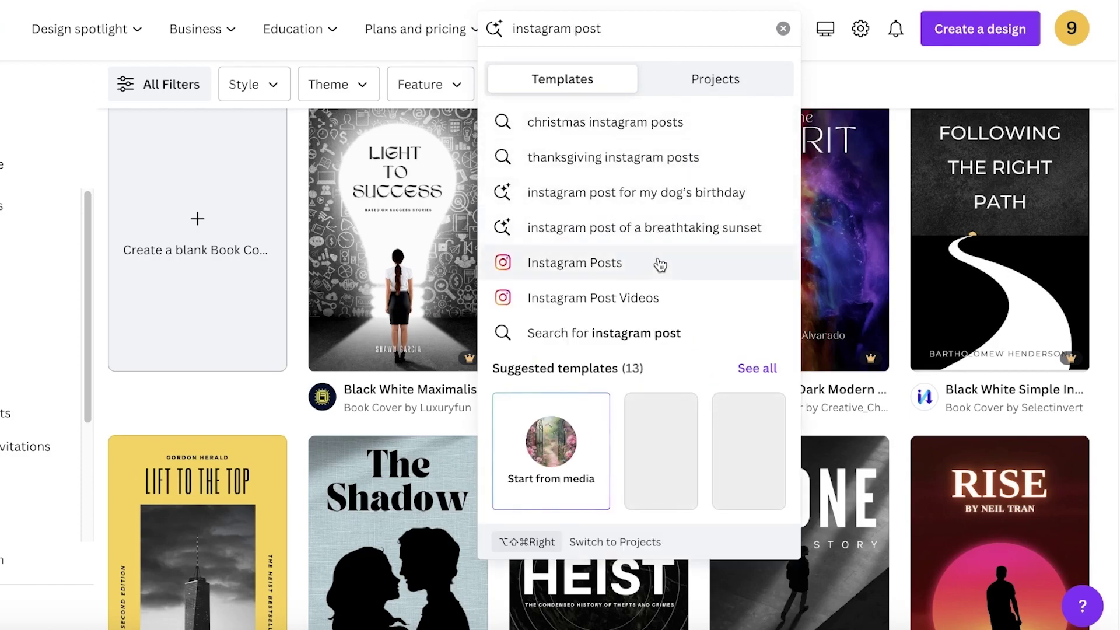
pyautogui.click(658, 260)
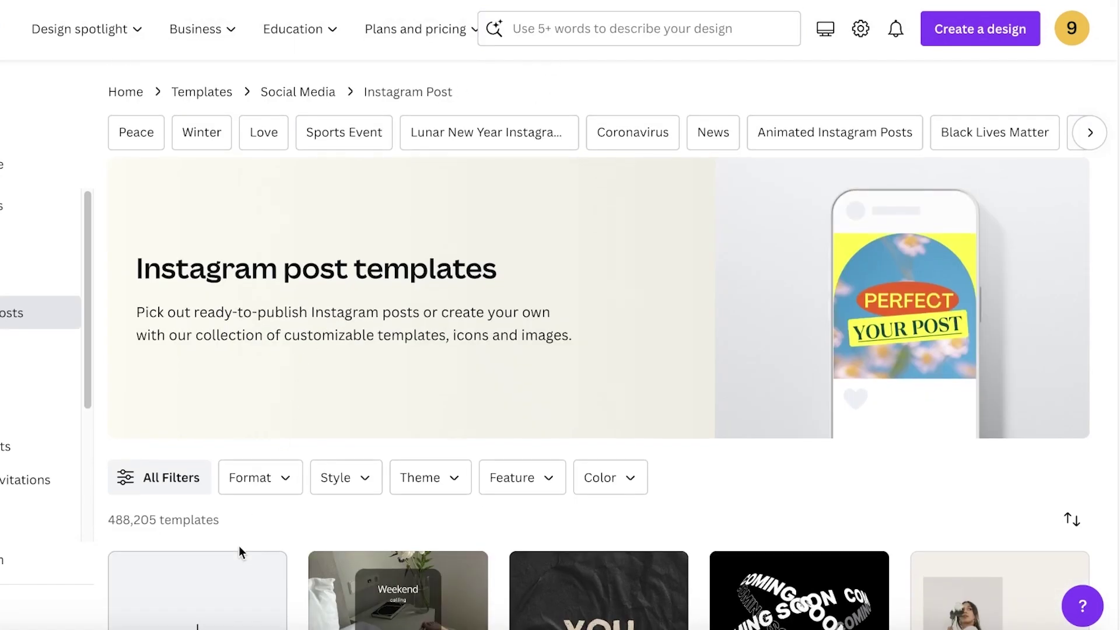
pyautogui.scroll(-6, 164, 239)
pyautogui.click(163, 239)
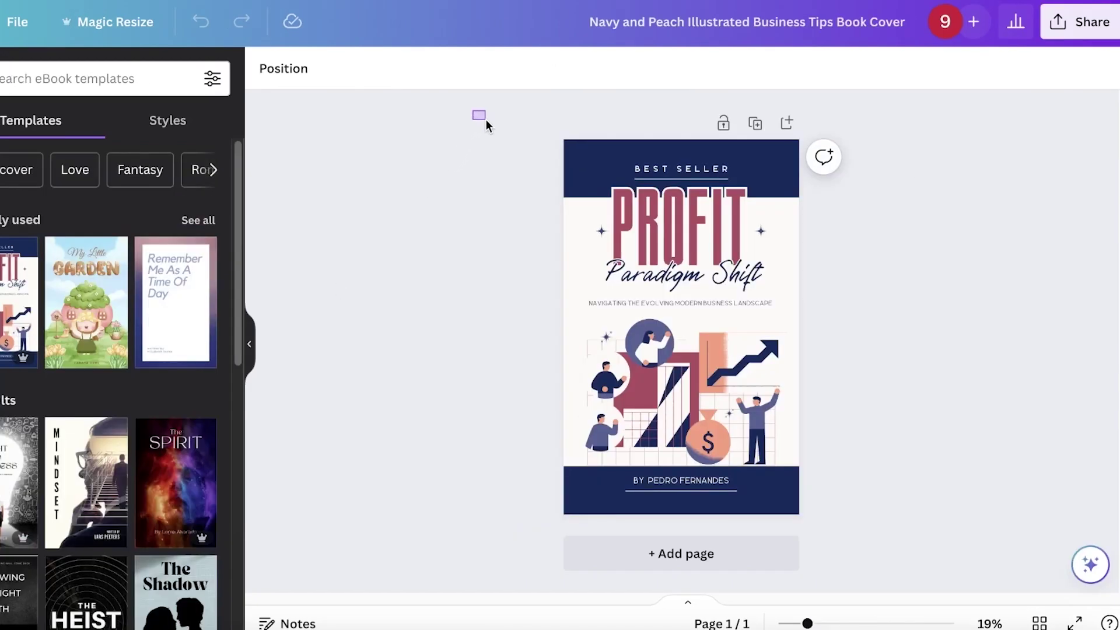
# Step: Select all elements of the Navy and Peach book cover design and copy them
pyautogui.moveTo(496, 128); pyautogui.dragTo(933, 539)
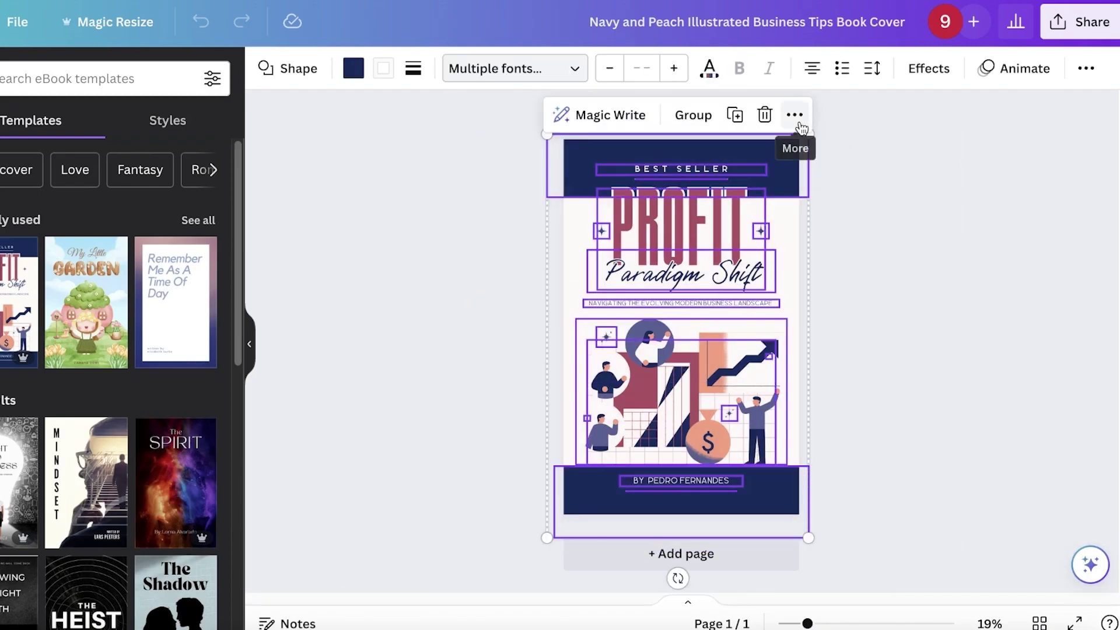
pyautogui.click(796, 112)
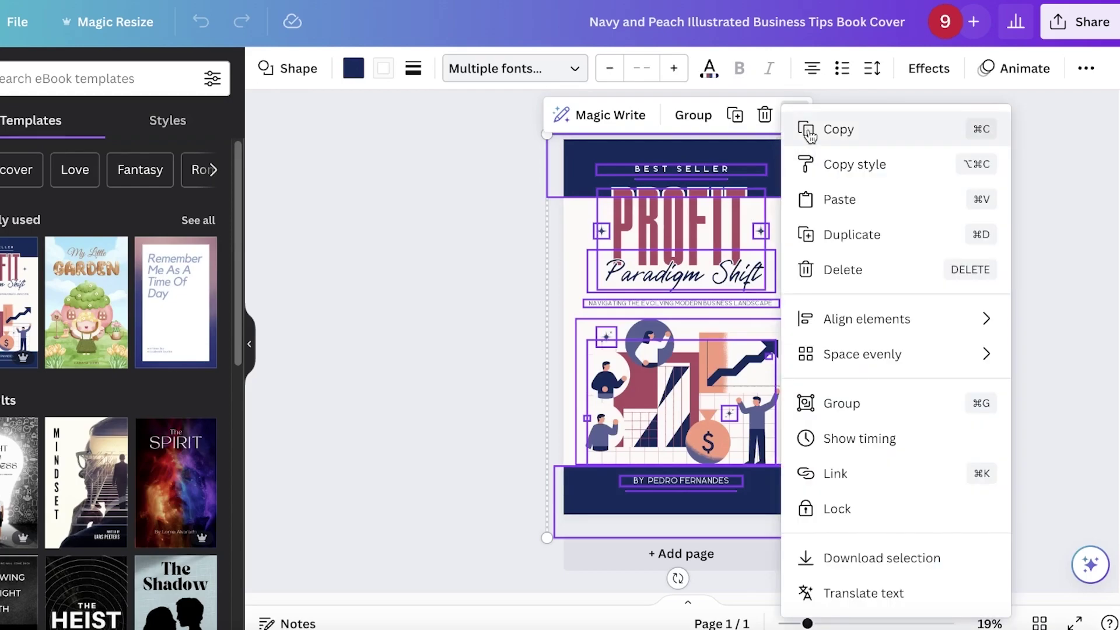
pyautogui.click(809, 133)
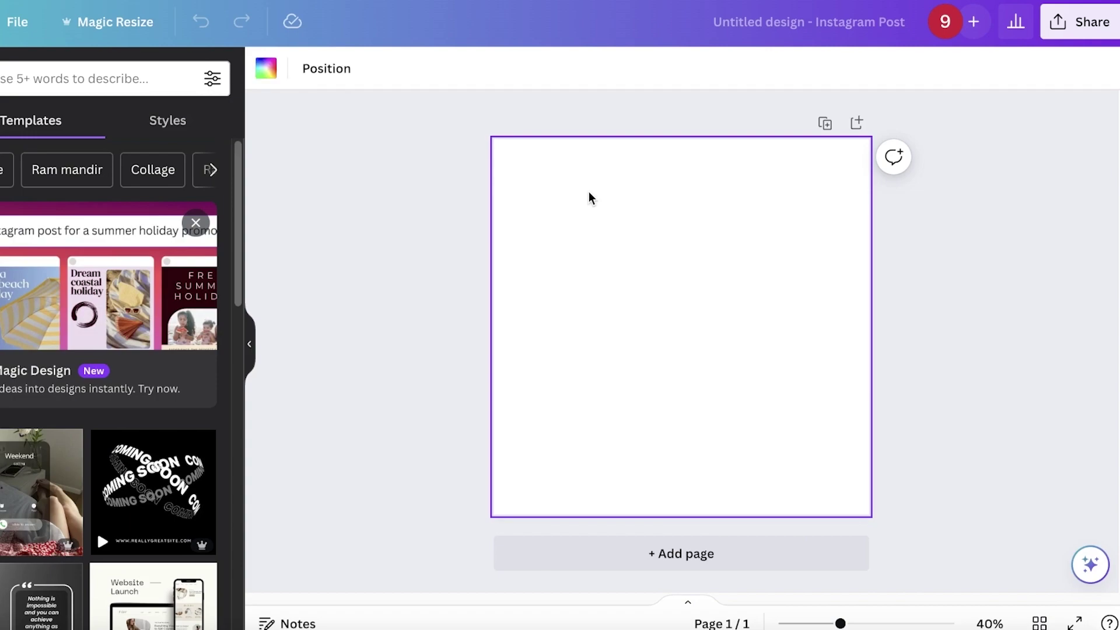
# Step: Paste the copied book cover elements into the blank Instagram post and center them horizontally on the page
pyautogui.hotkey('ctrl', 'v')
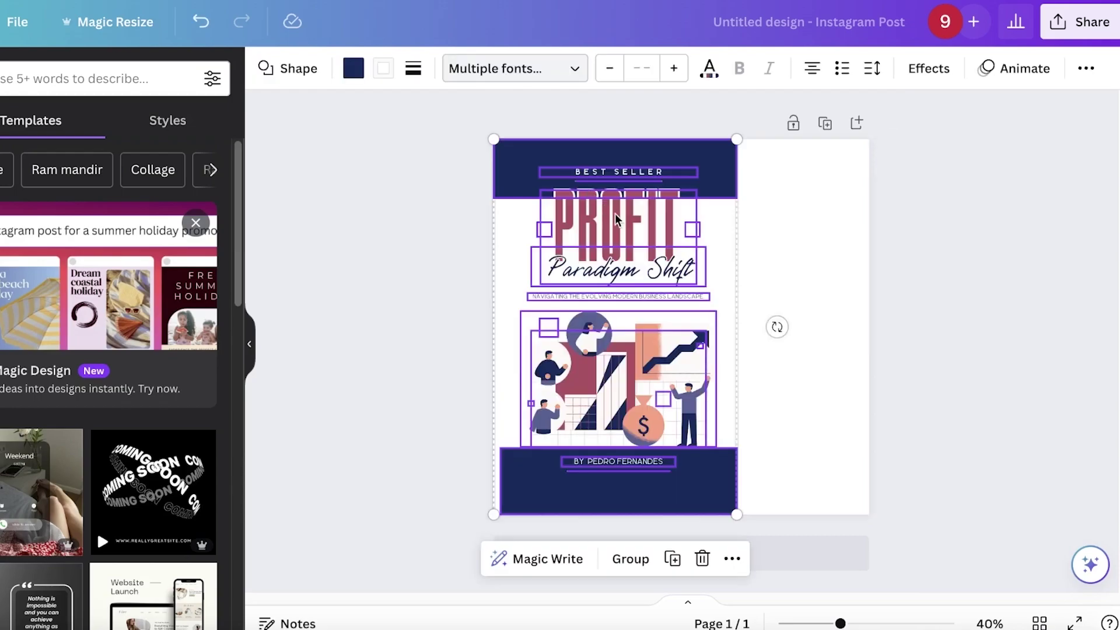
pyautogui.moveTo(590, 226); pyautogui.dragTo(656, 229)
pyautogui.click(987, 197)
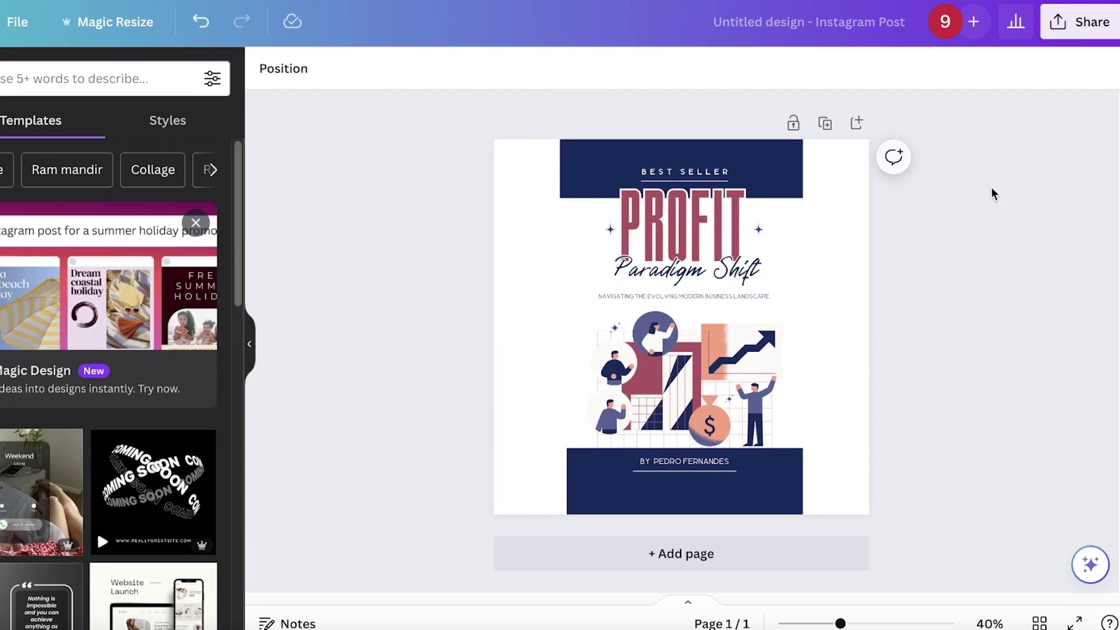
# Step: Widen the navy band behind "BEST SELLER" on both sides to span the full page width
pyautogui.click(795, 171)
pyautogui.moveTo(804, 169); pyautogui.dragTo(883, 169)
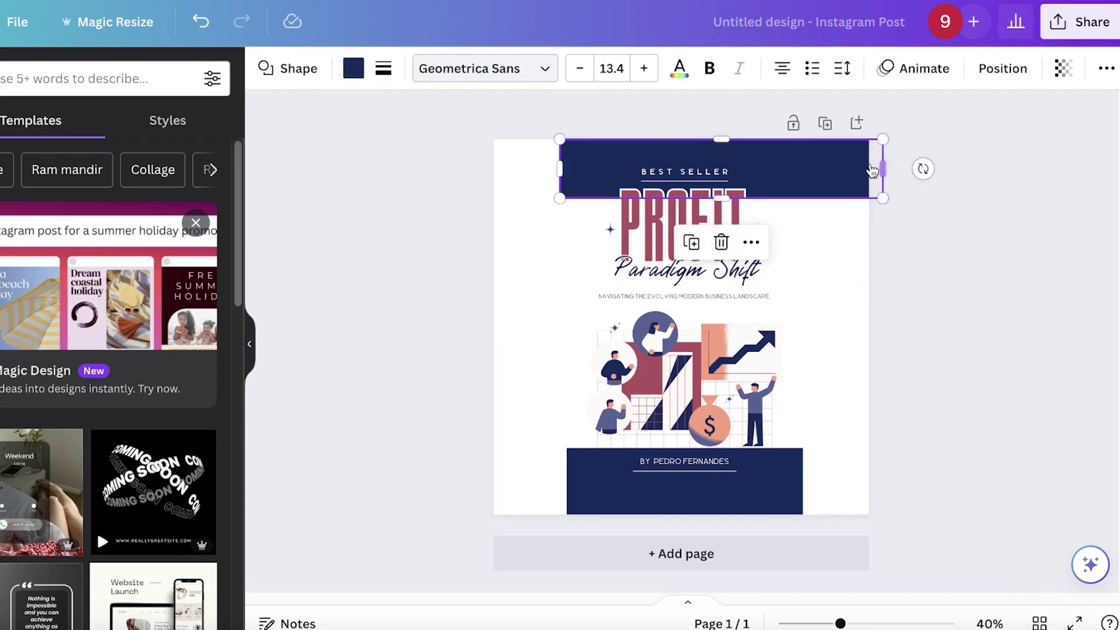
pyautogui.moveTo(559, 169); pyautogui.dragTo(439, 168)
# Step: Widen the navy band behind the author line on both sides to span the full page width
pyautogui.click(800, 481)
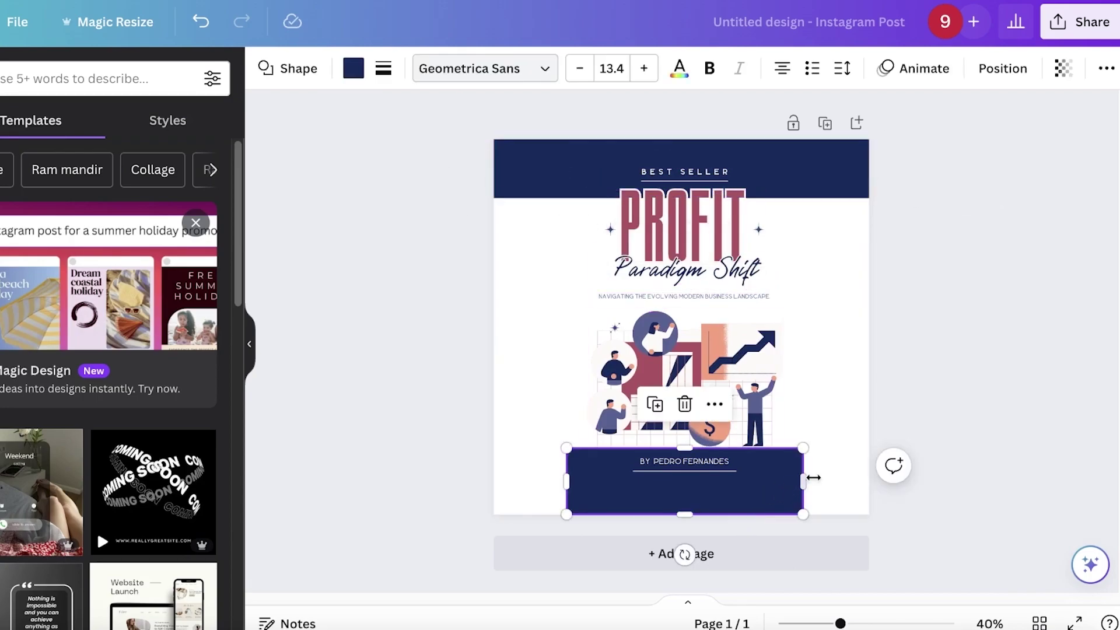
pyautogui.moveTo(802, 479); pyautogui.dragTo(1010, 462)
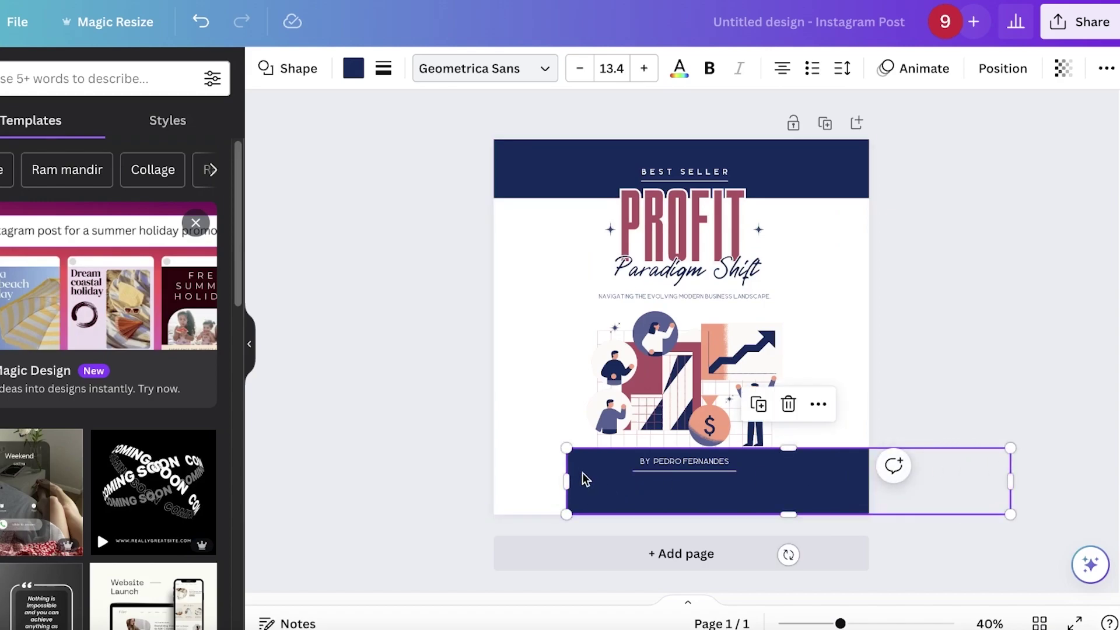
pyautogui.moveTo(567, 481); pyautogui.dragTo(395, 480)
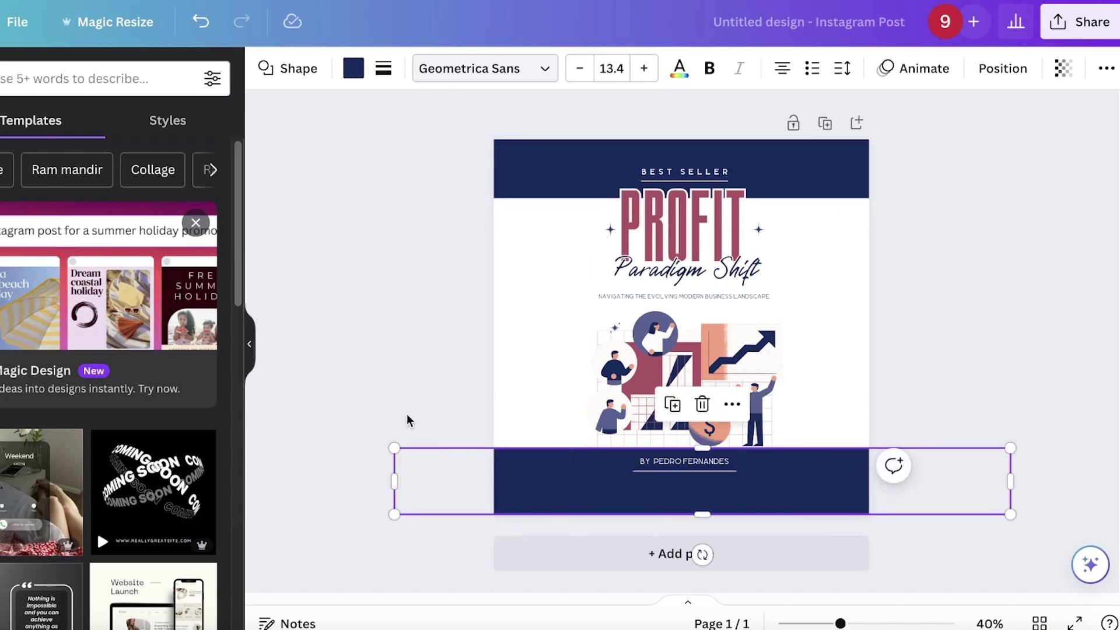
pyautogui.click(399, 397)
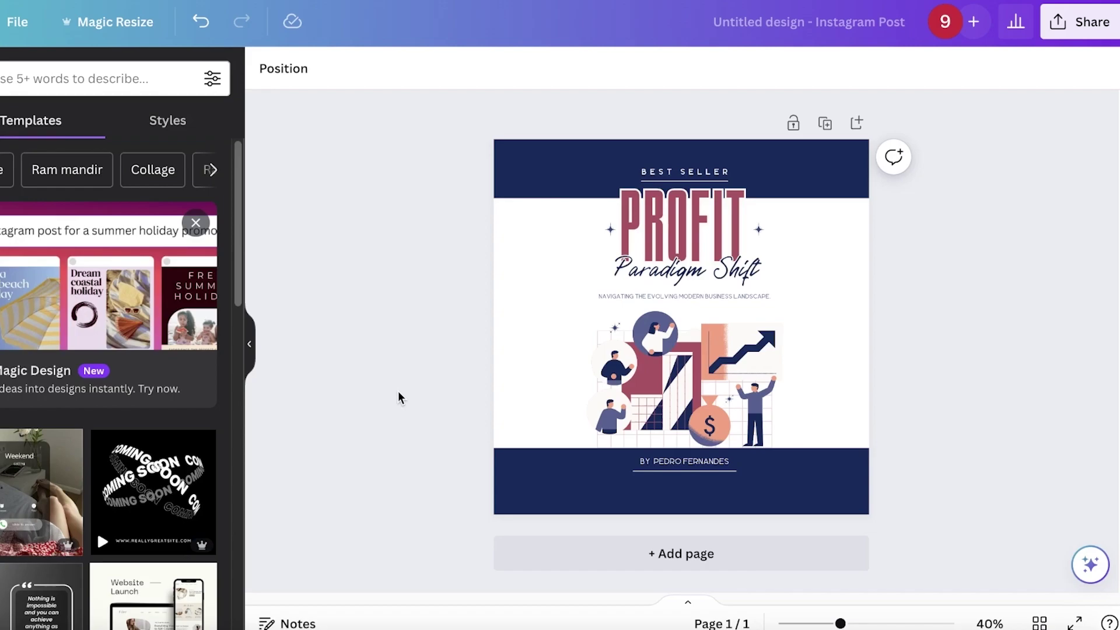